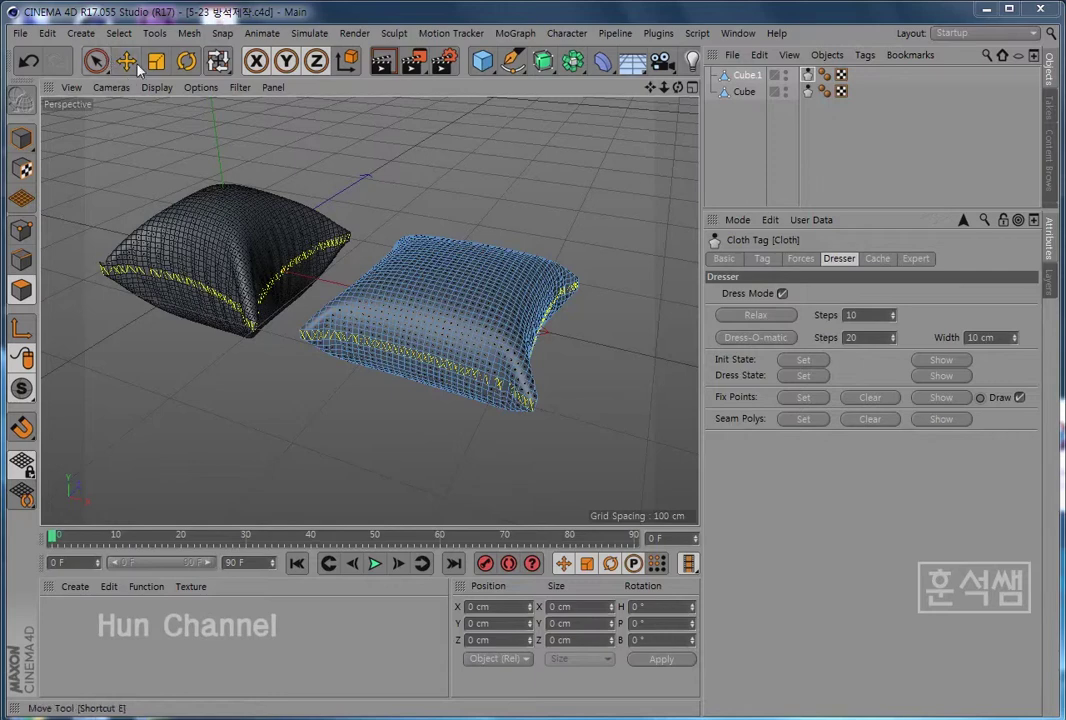
Replace the cushion scene with a new empty project, Untitled 5
click(120, 60)
click(20, 33)
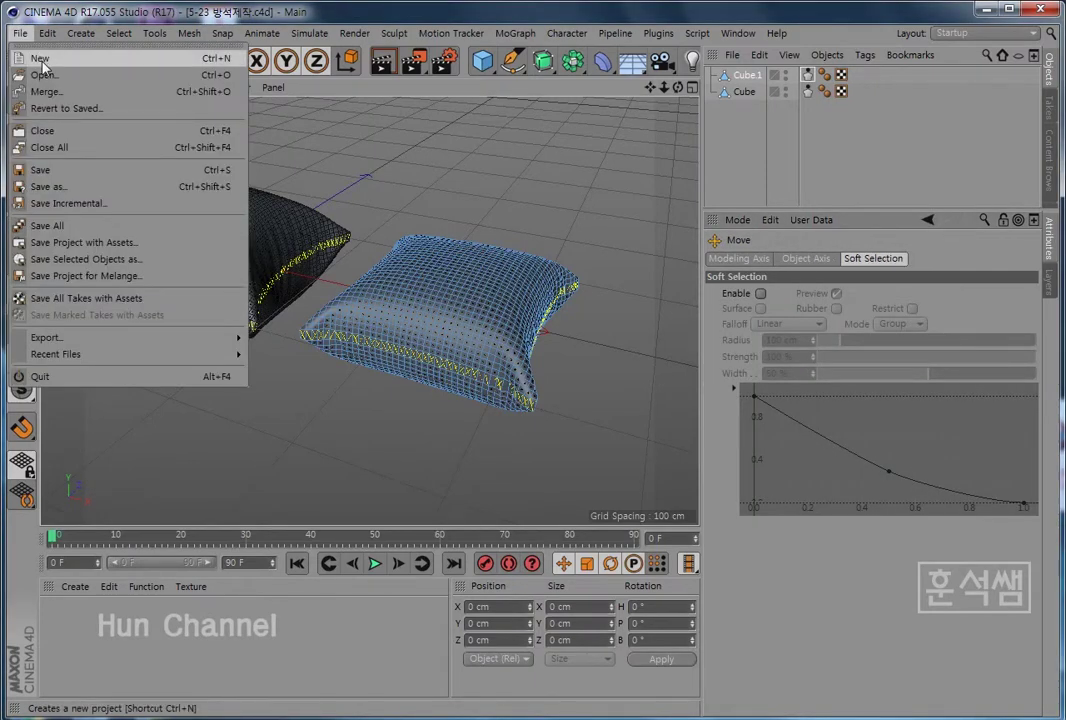
click(44, 62)
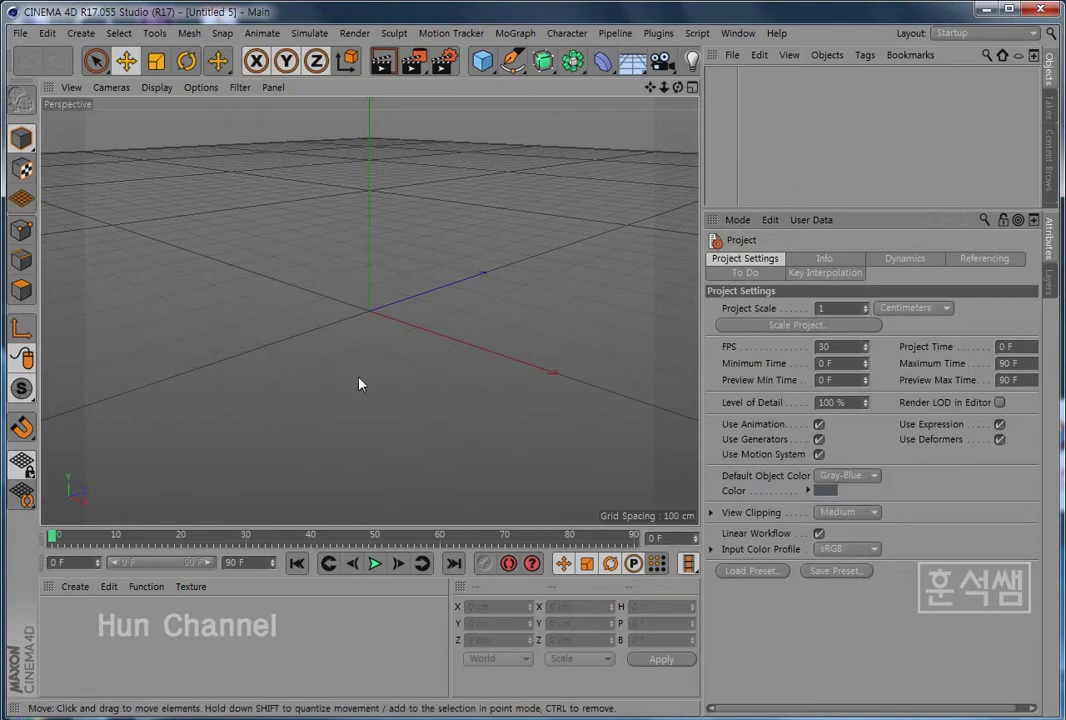
alt+drag(347, 378, 321, 335)
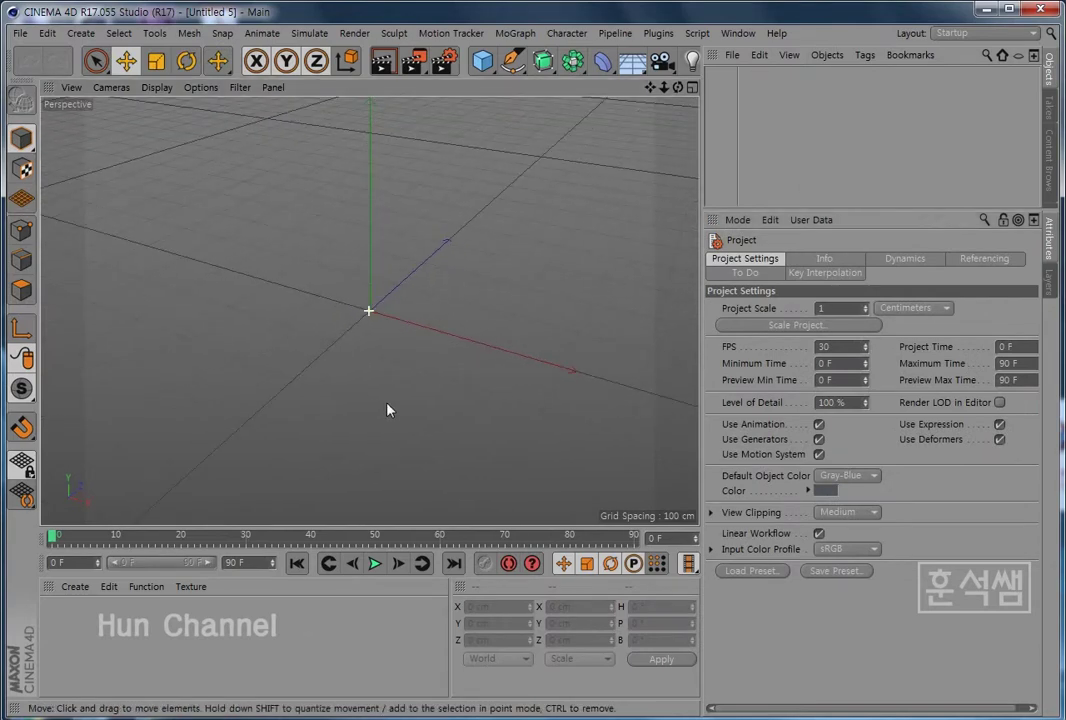
Add a Sphere and show it with Gouraud Shading (Lines)
click(494, 60)
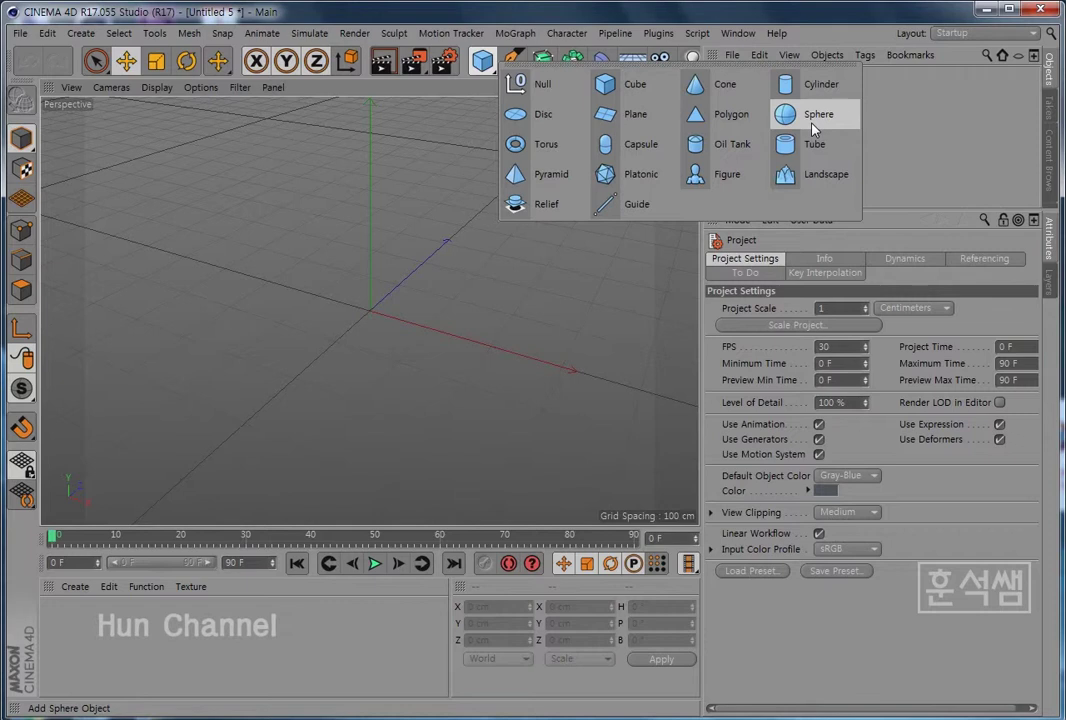
click(813, 120)
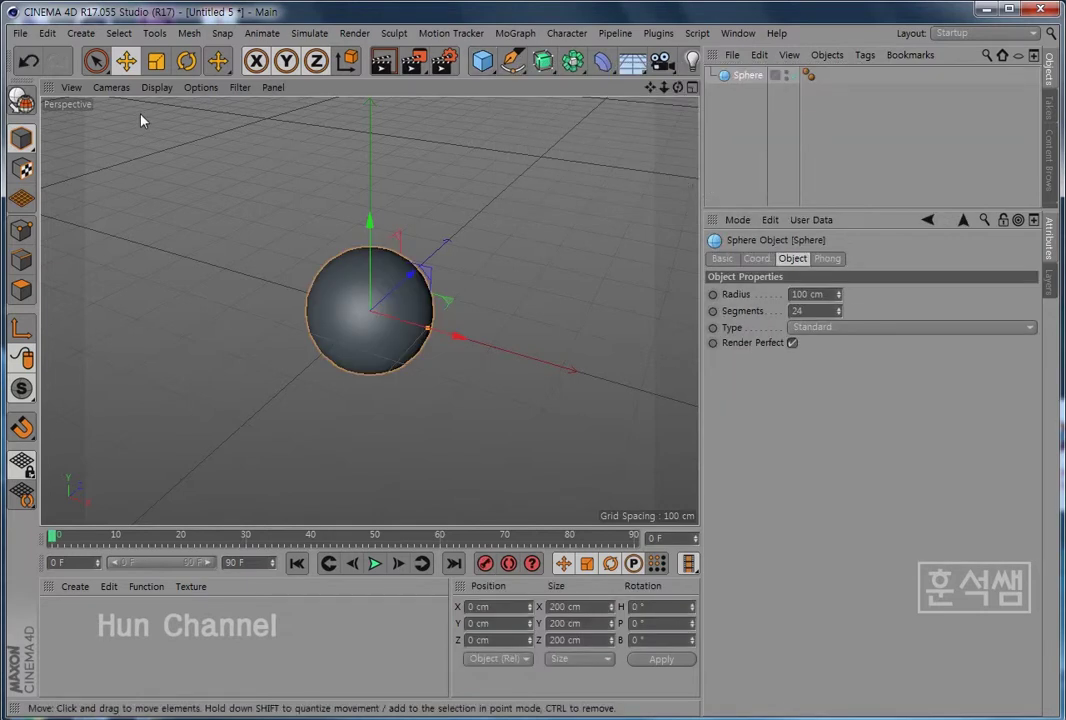
click(157, 87)
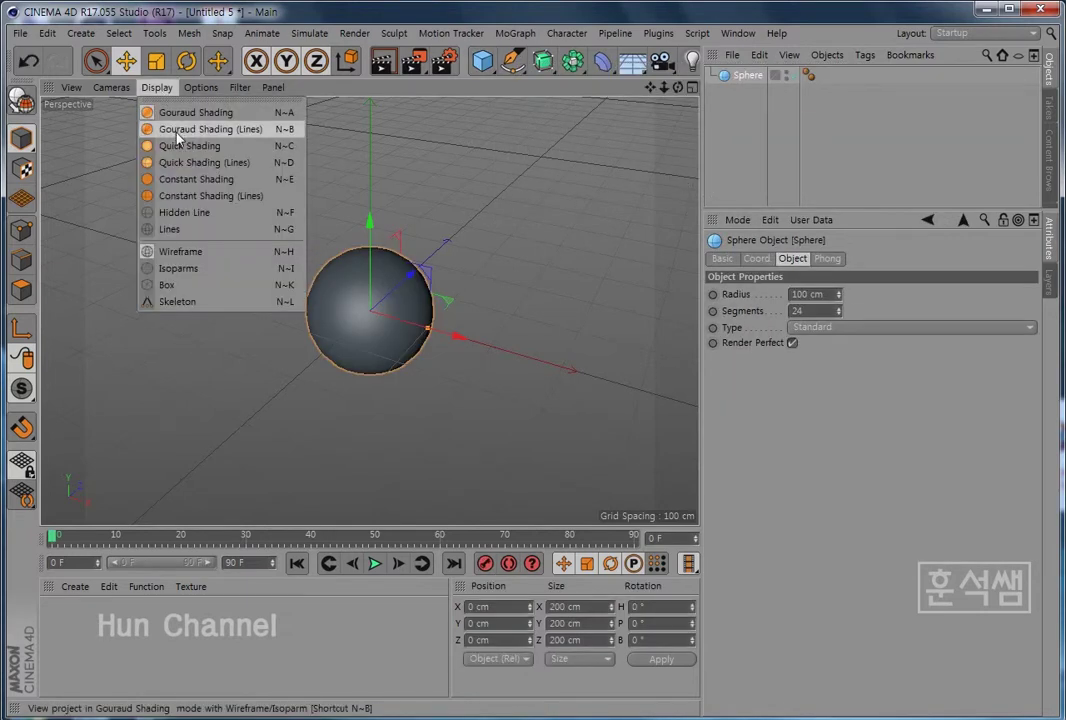
click(178, 130)
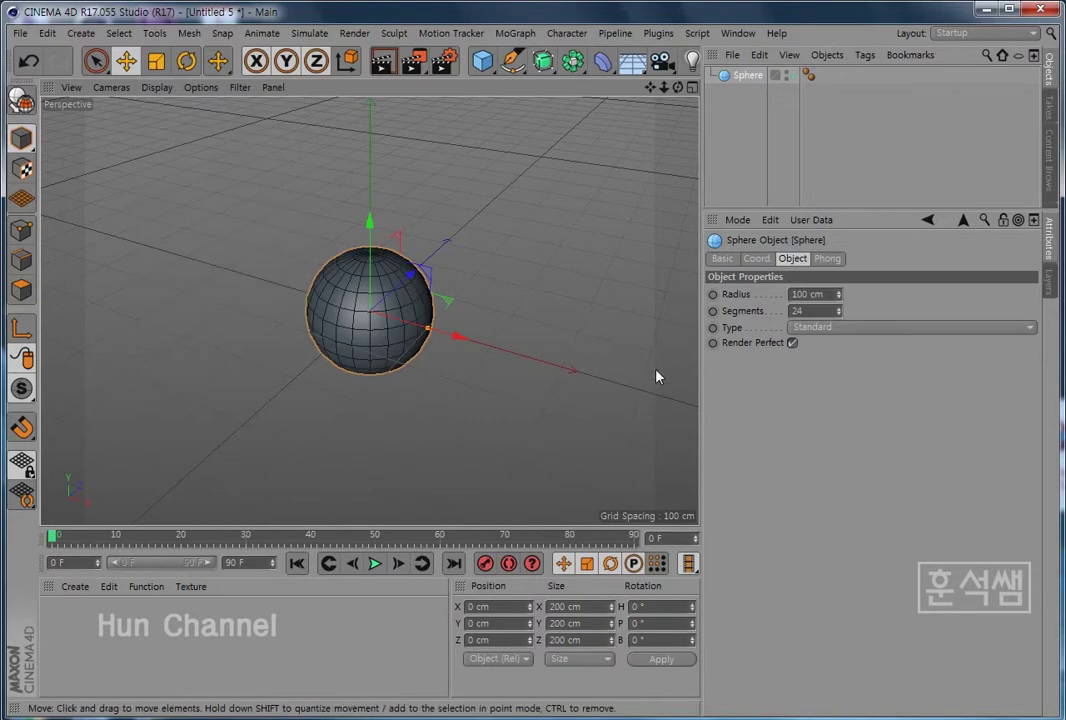
mouse_move(472, 419)
alt+mouse_down()
mouse_move(450, 357)
mouse_move(458, 402)
alt+mouse_up()
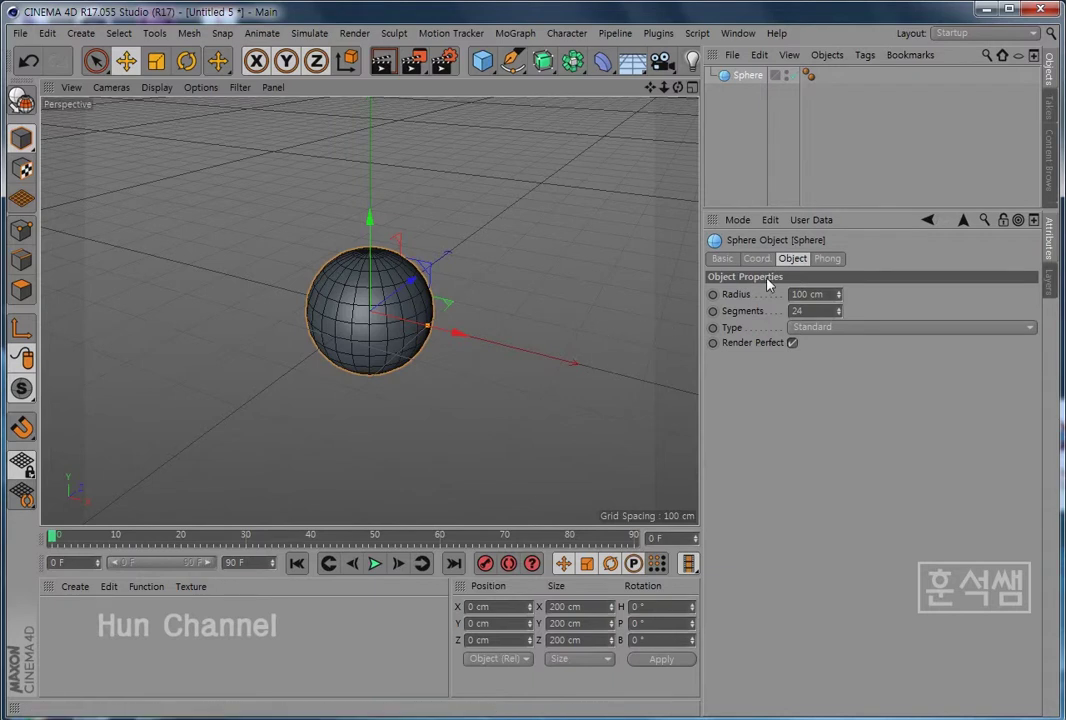
Flatten the sphere by setting its Y scale to 0.5
click(757, 258)
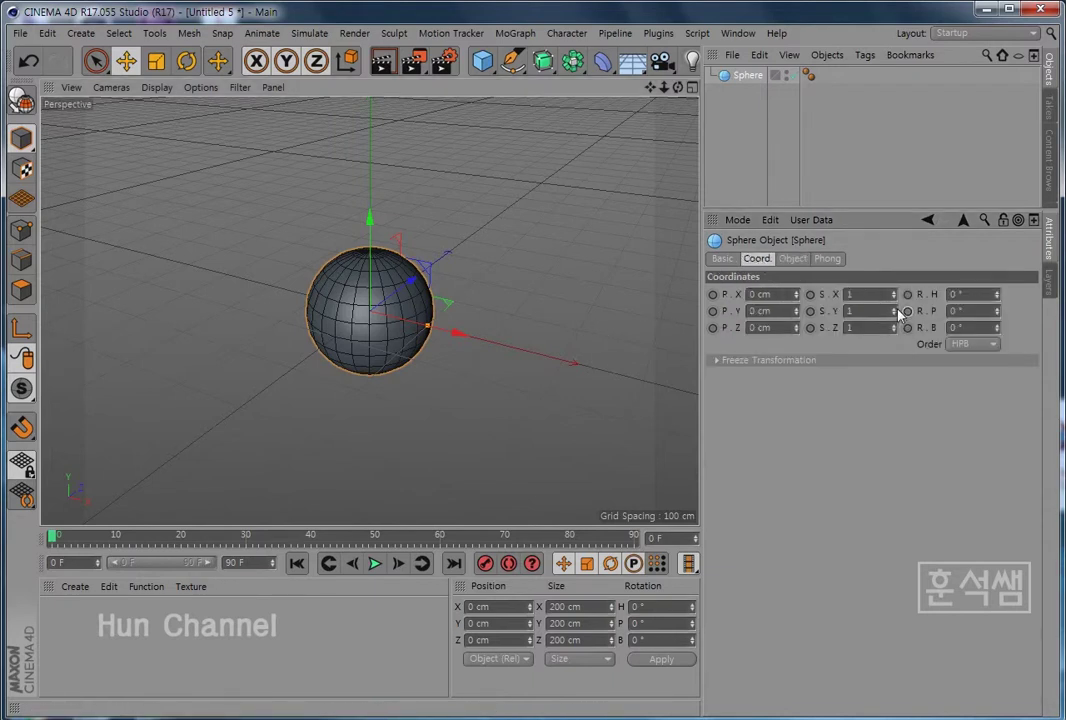
drag(895, 311, 895, 364)
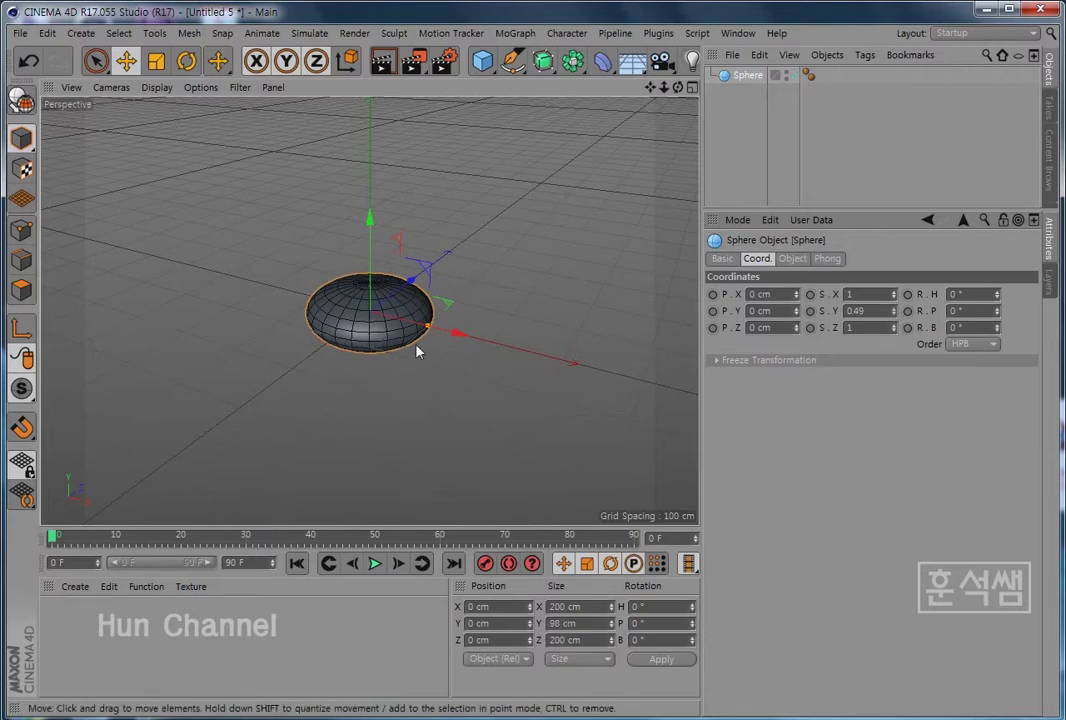
alt+drag(416, 352, 443, 363)
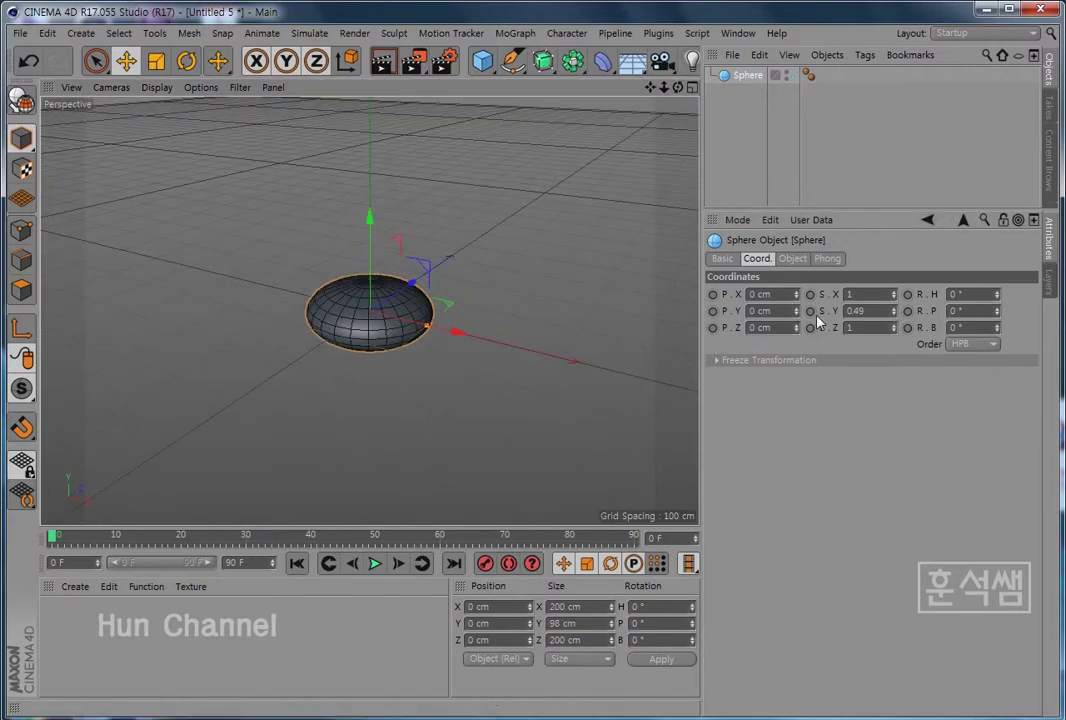
click(858, 311)
text(0.5)
key(Return)
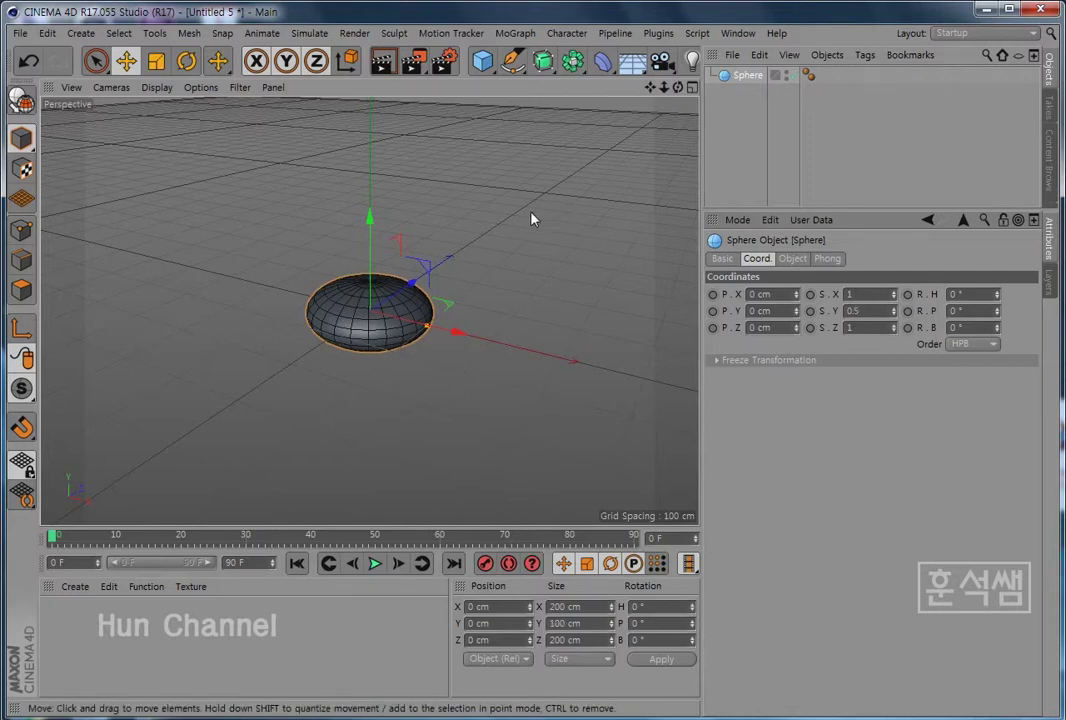
mouse_move(493, 304)
alt+mouse_down()
mouse_move(471, 288)
mouse_move(471, 311)
alt+mouse_up()
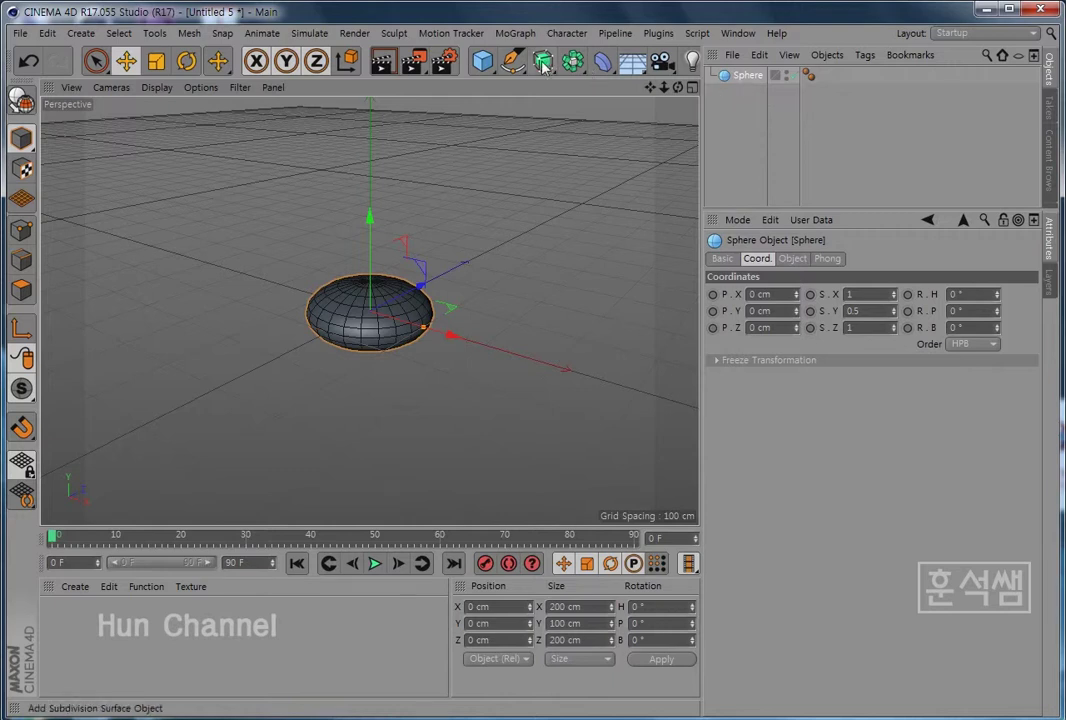
Add a 200 cm Cube and give it 40 segments on X and 40 on Z
click(483, 61)
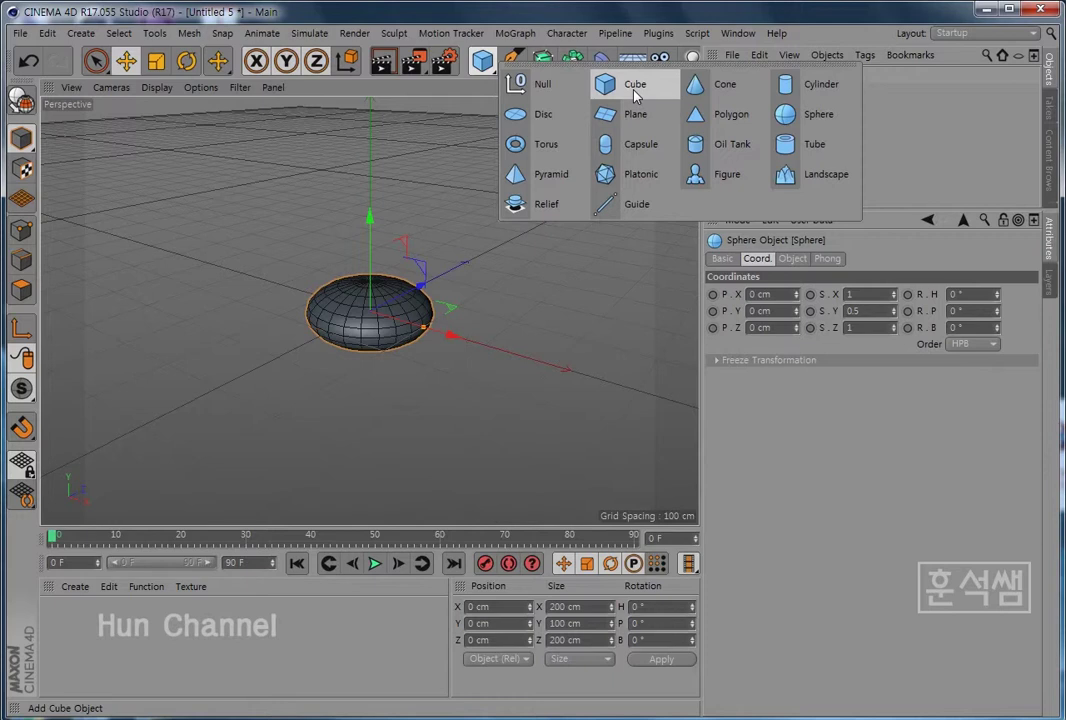
click(635, 87)
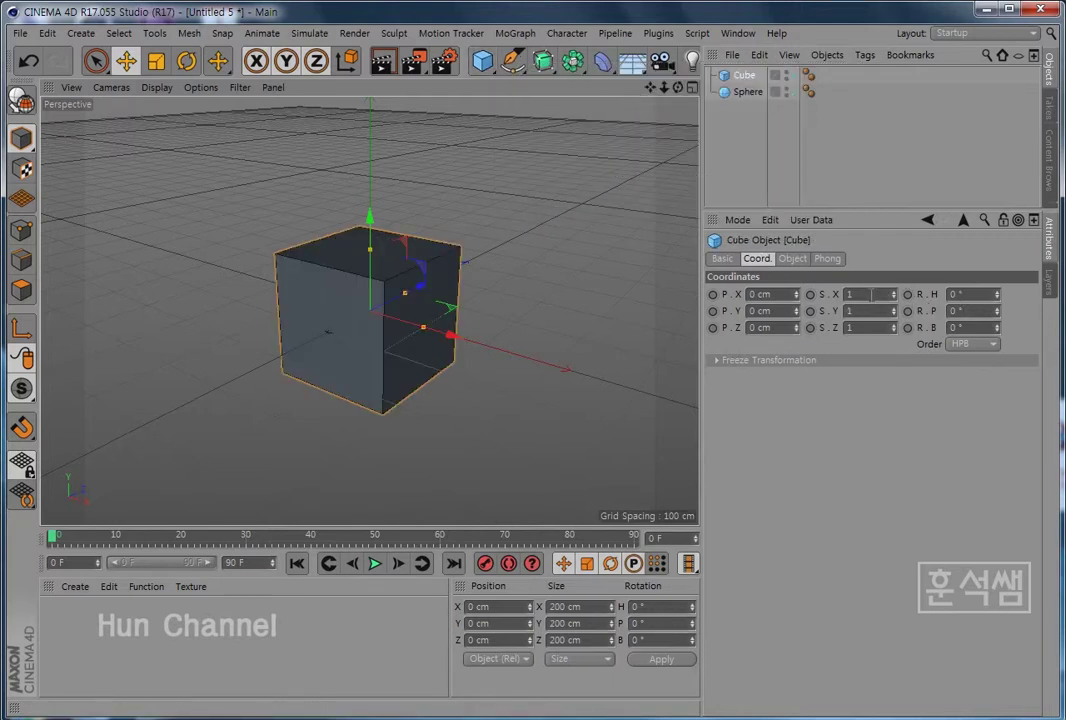
click(794, 260)
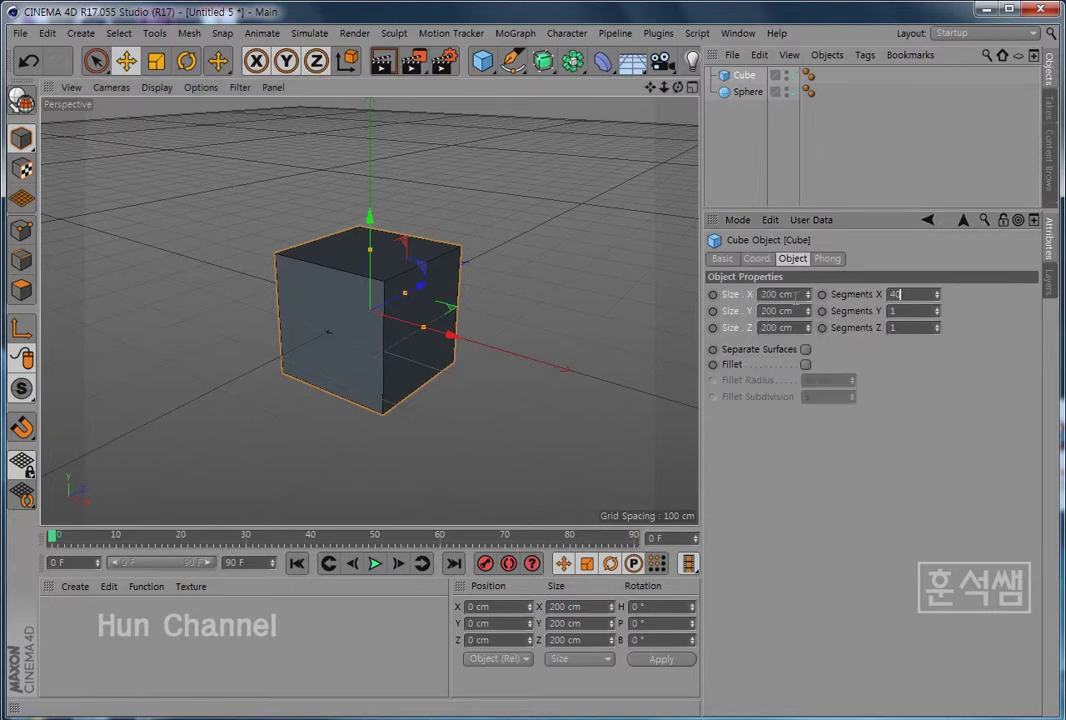
text(40)
key(Return)
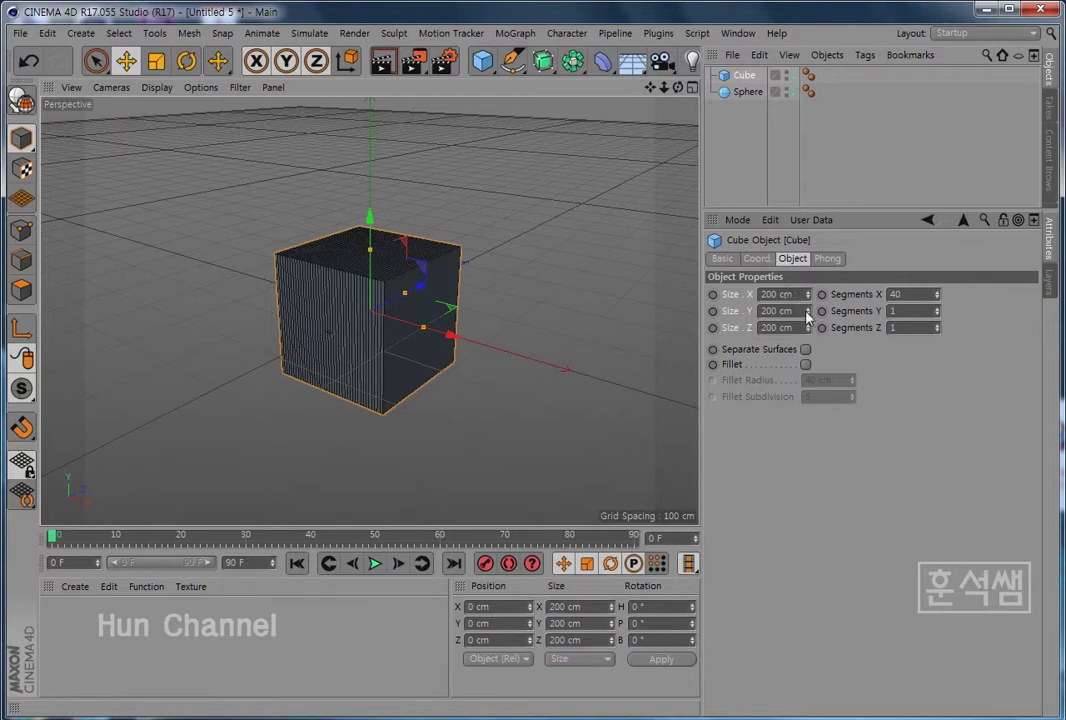
click(905, 327)
text(40)
key(Return)
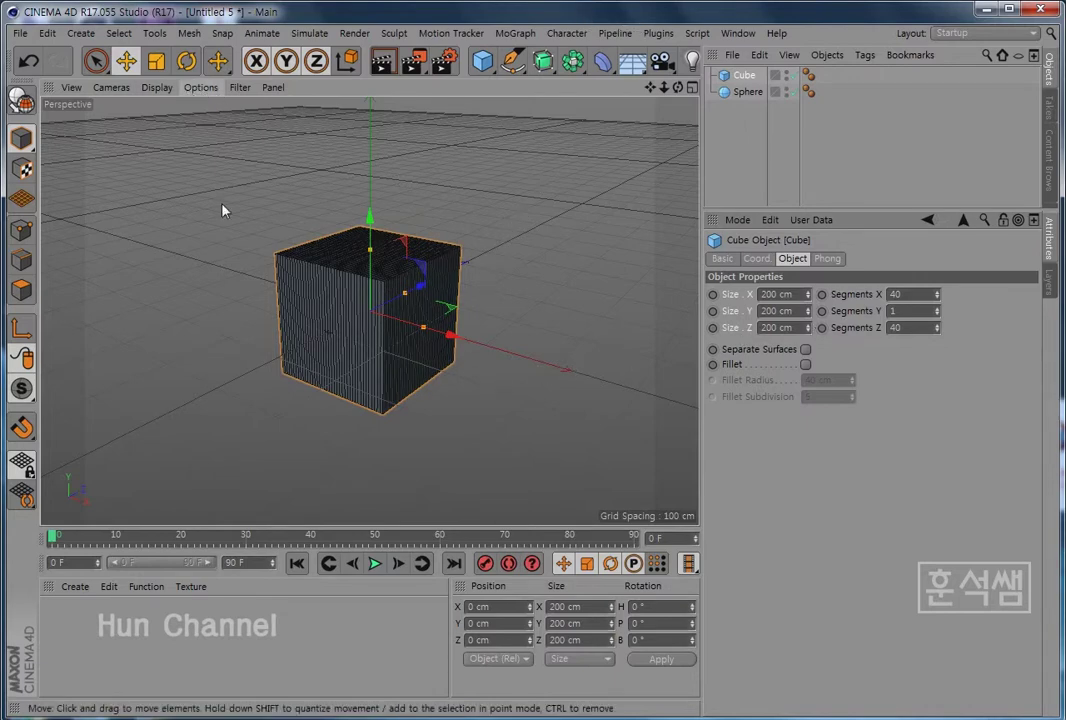
alt+drag(214, 261, 205, 269)
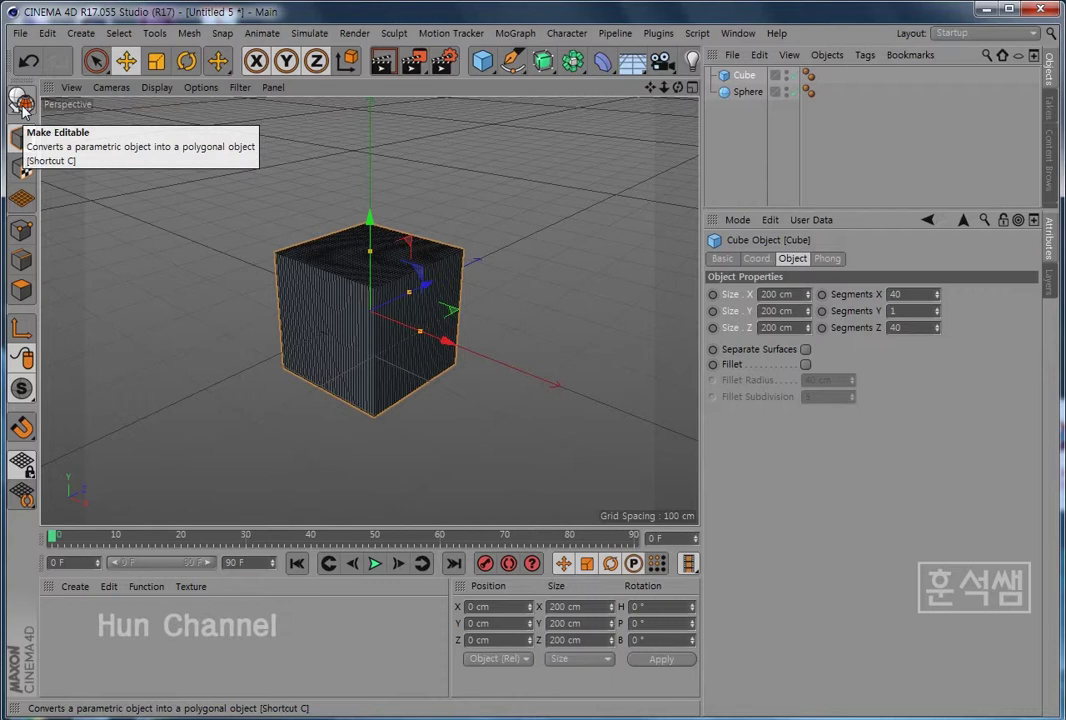
Make the cube editable and loop-select the ring of faces around its sides in Polygons mode
click(22, 104)
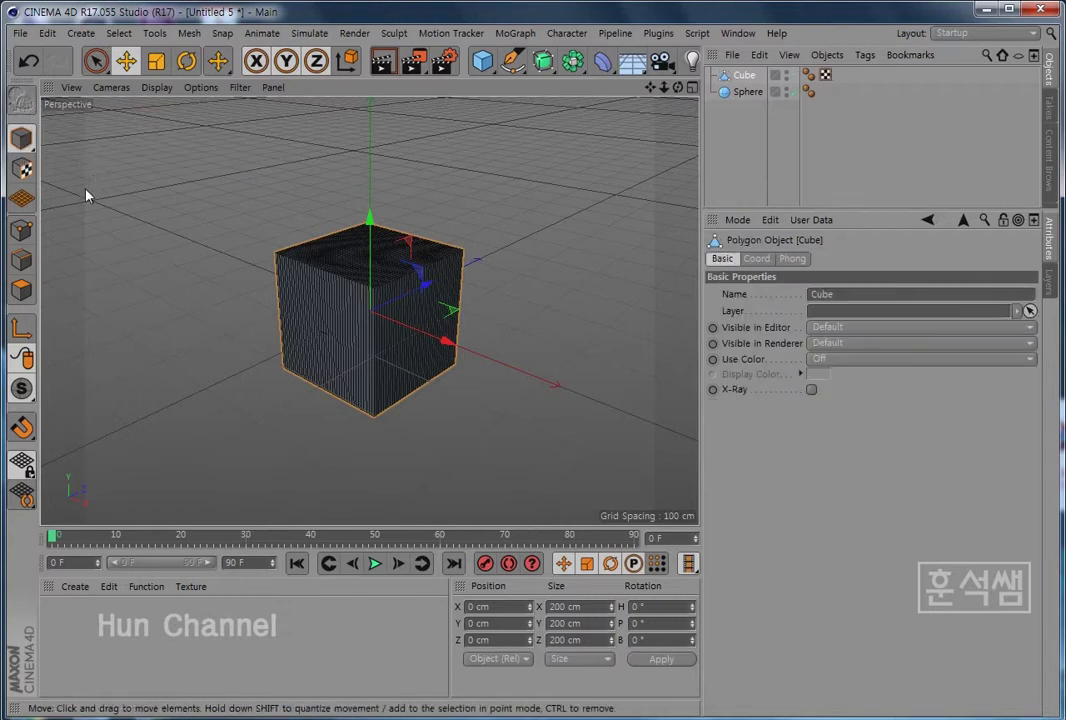
click(22, 292)
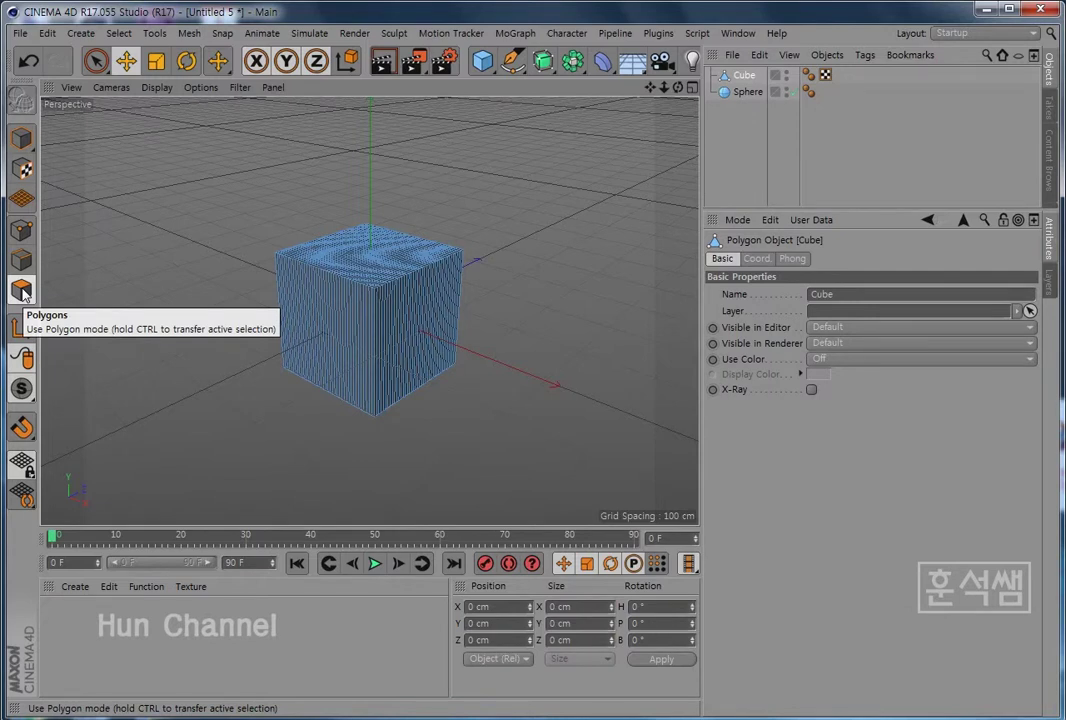
click(117, 33)
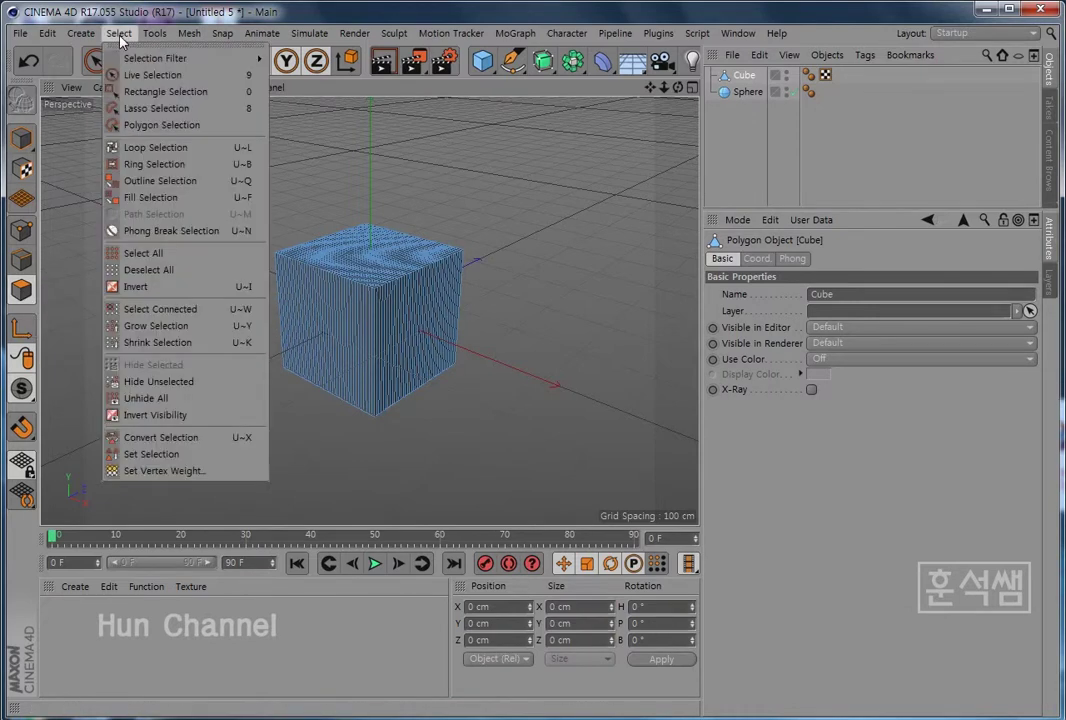
click(147, 150)
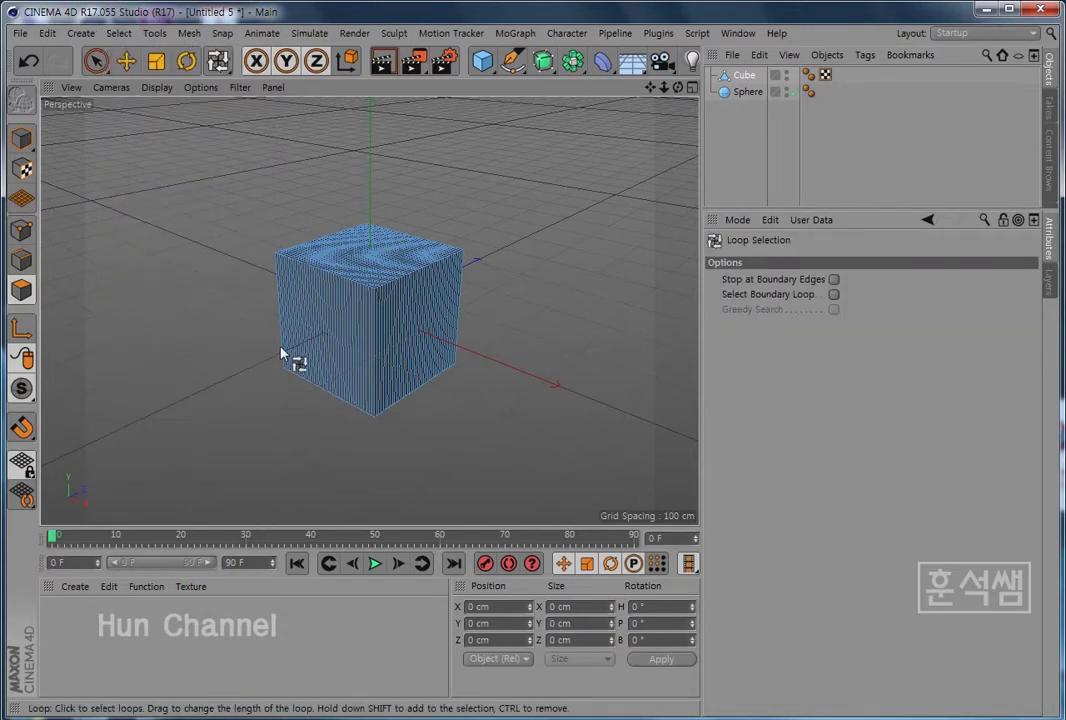
click(337, 348)
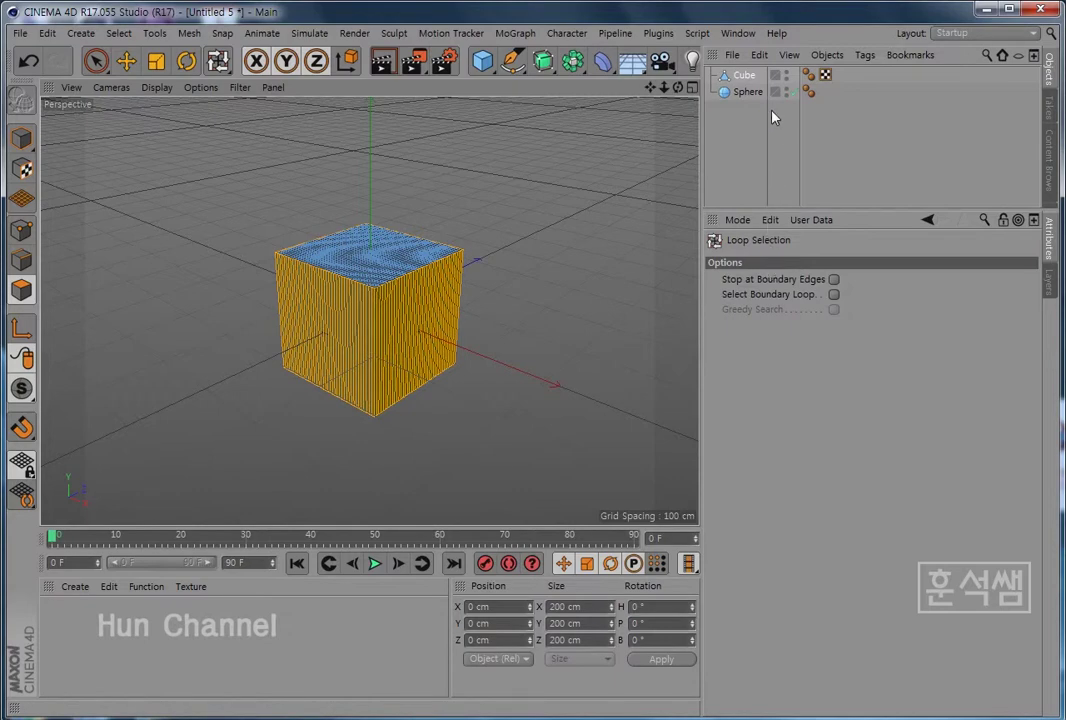
Add a Cloth tag to the Cube
right_click(750, 79)
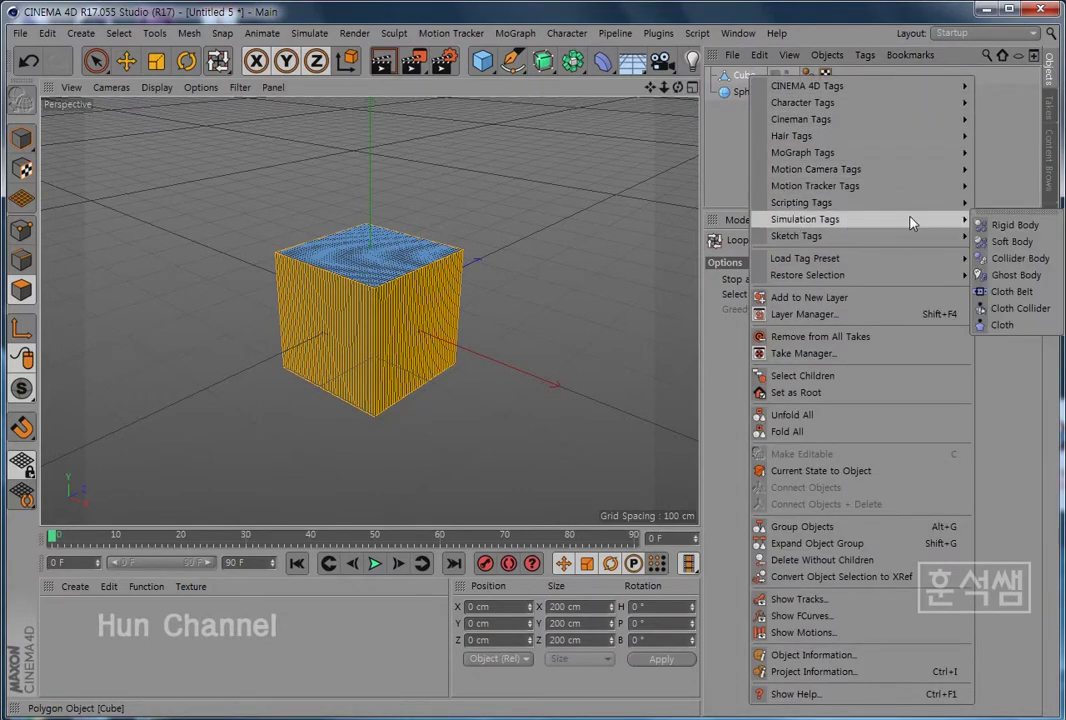
mouse_move(805, 219)
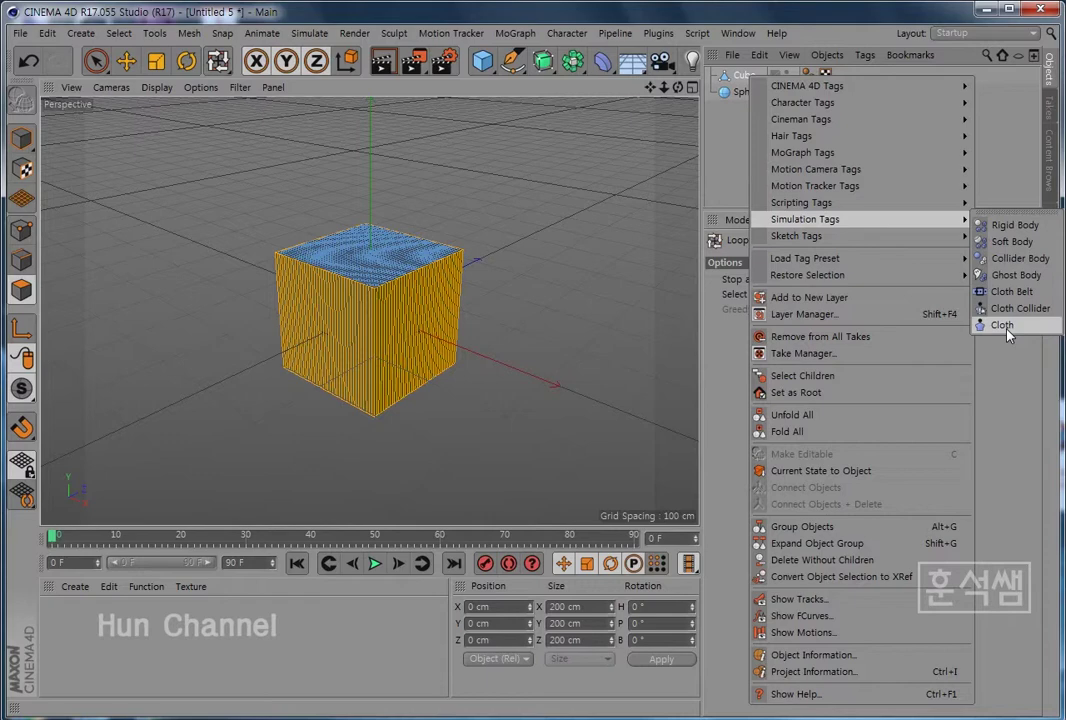
click(1006, 330)
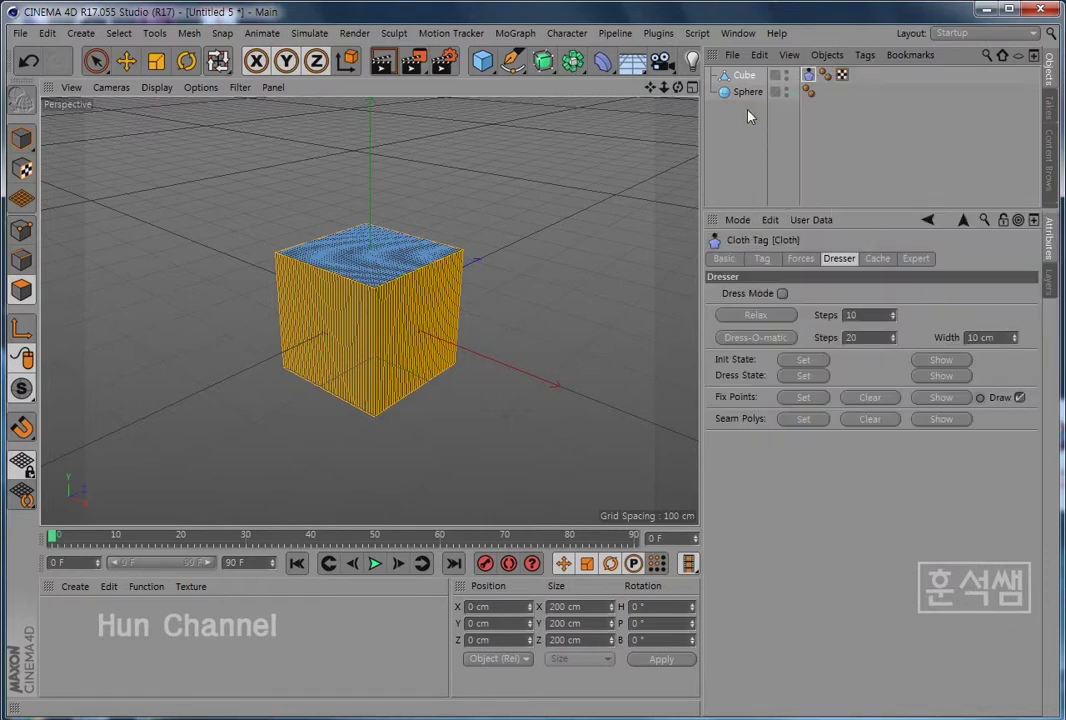
click(788, 75)
click(788, 75)
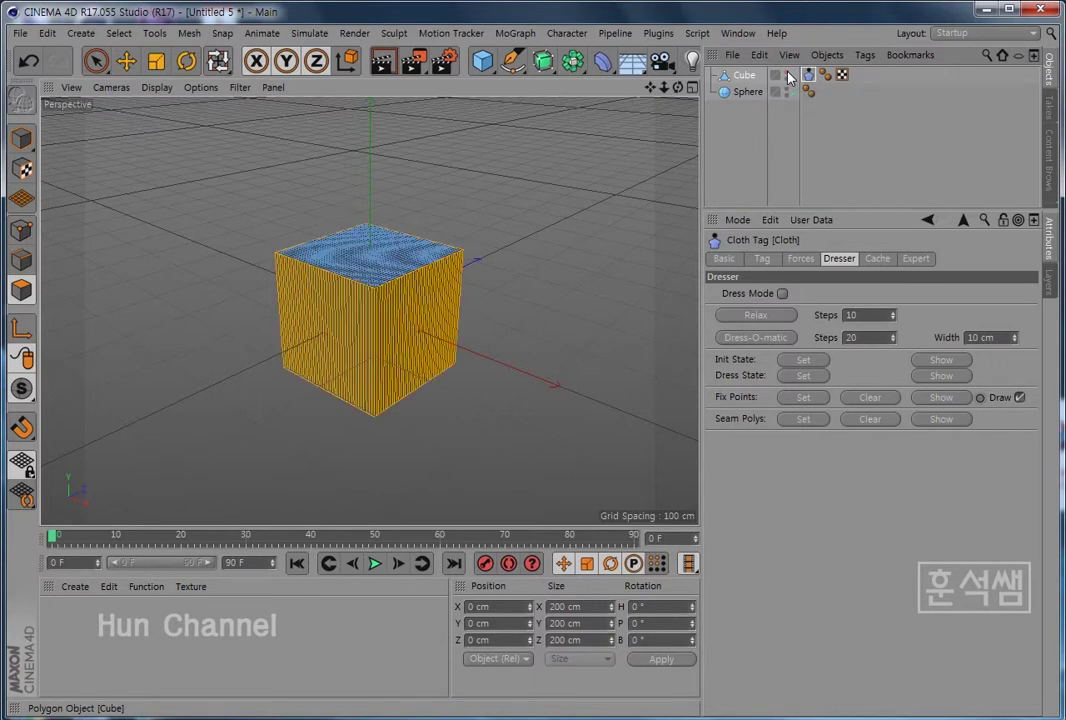
click(788, 75)
click(788, 75)
Give the Sphere a Cloth Collider tag and select the cube's Cloth tag
click(752, 96)
right_click(752, 96)
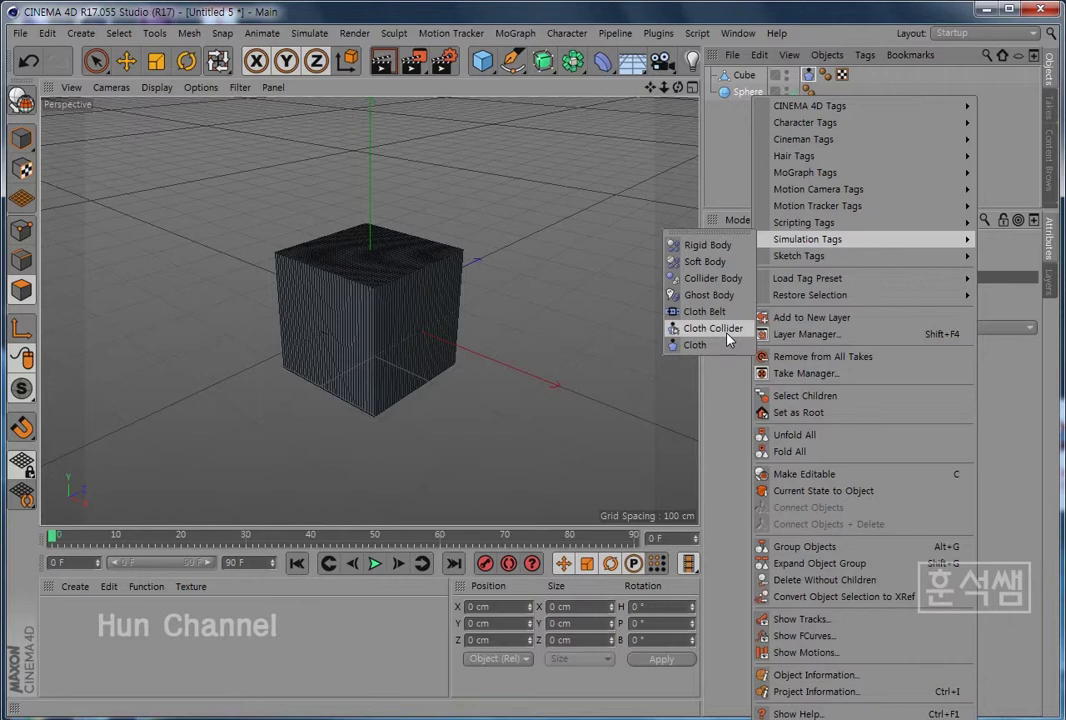
click(713, 328)
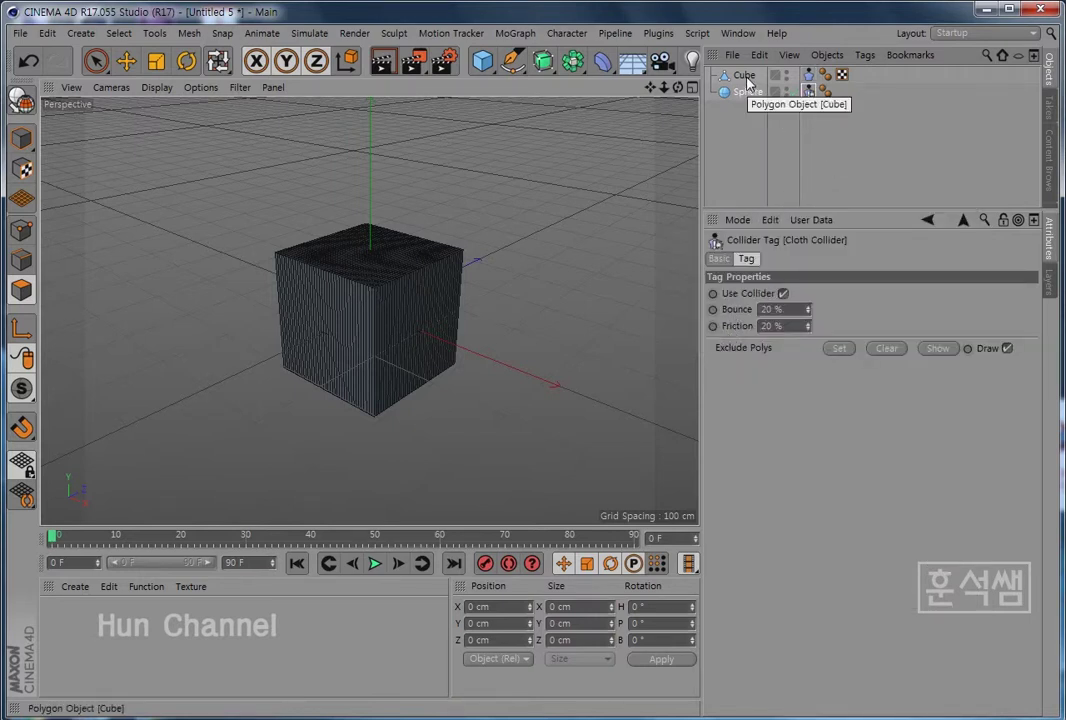
click(807, 76)
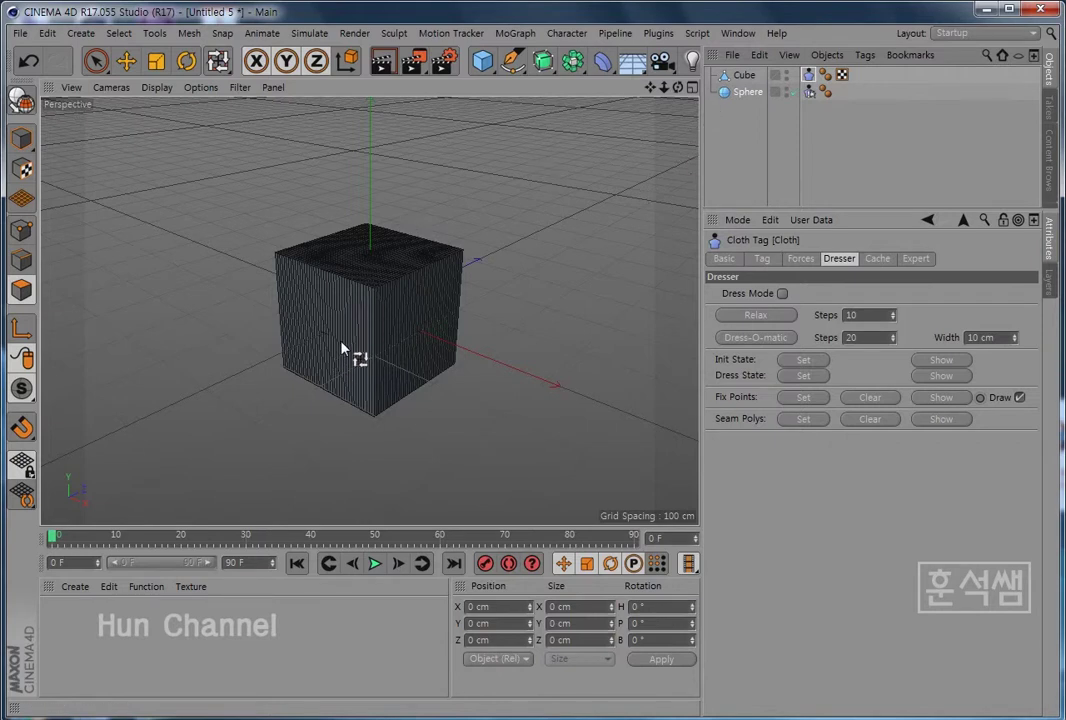
Store the cube's loop-selected top polygons as Seam Polys in the Cloth tag's Dresser tab
click(745, 76)
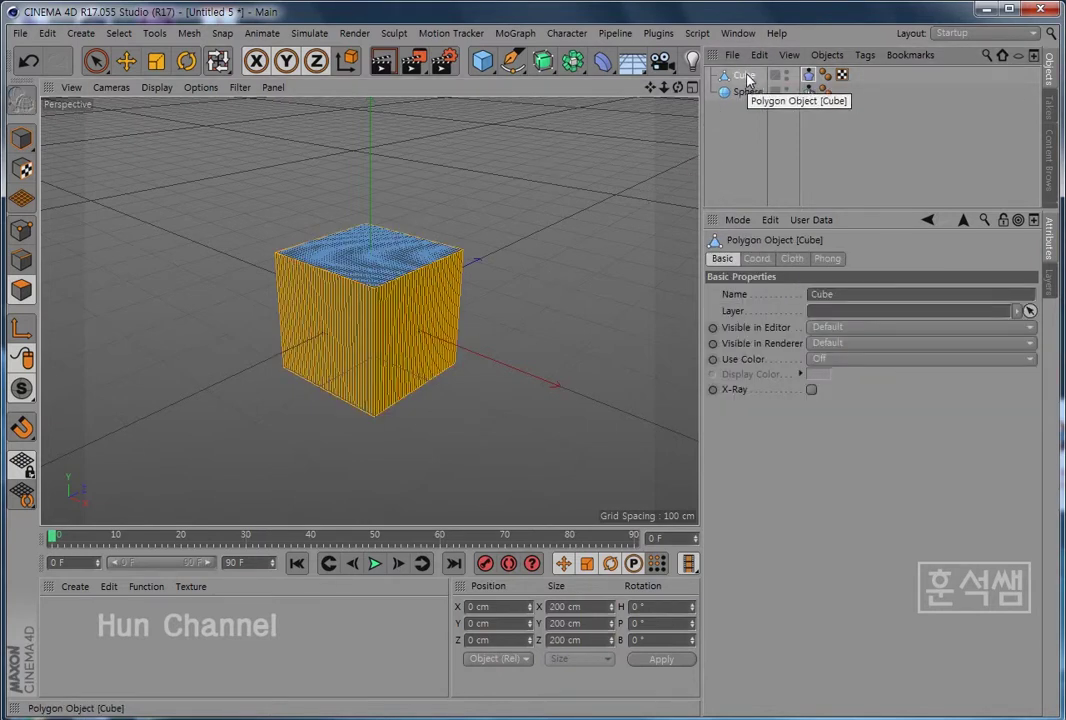
click(809, 76)
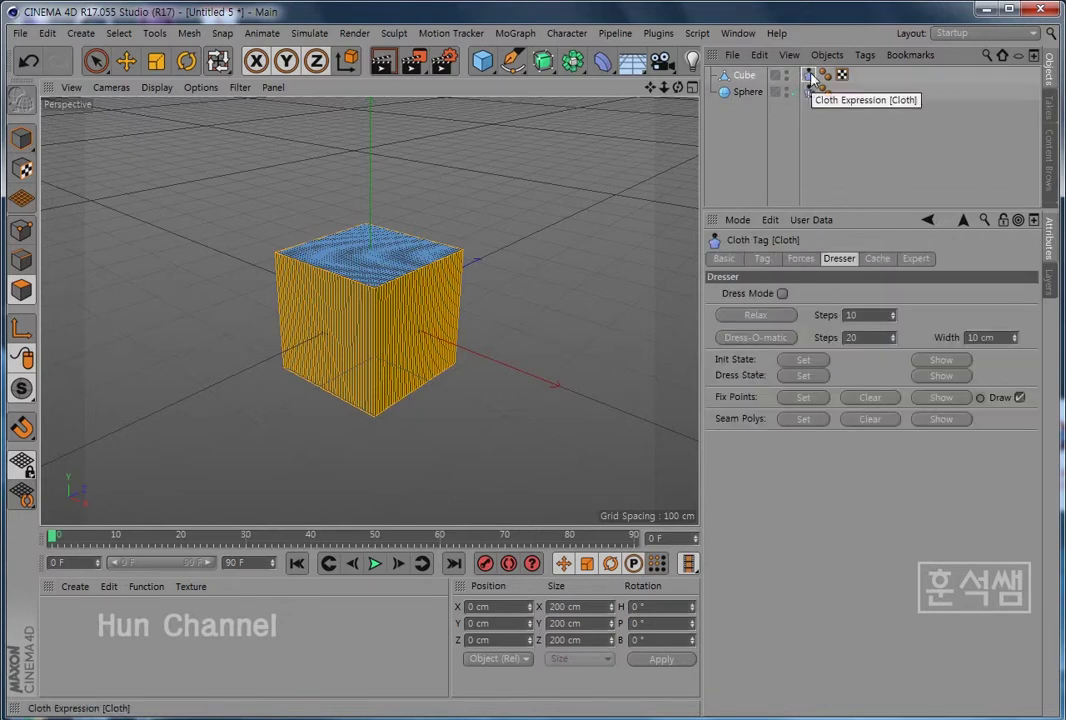
key(u)
key(l)
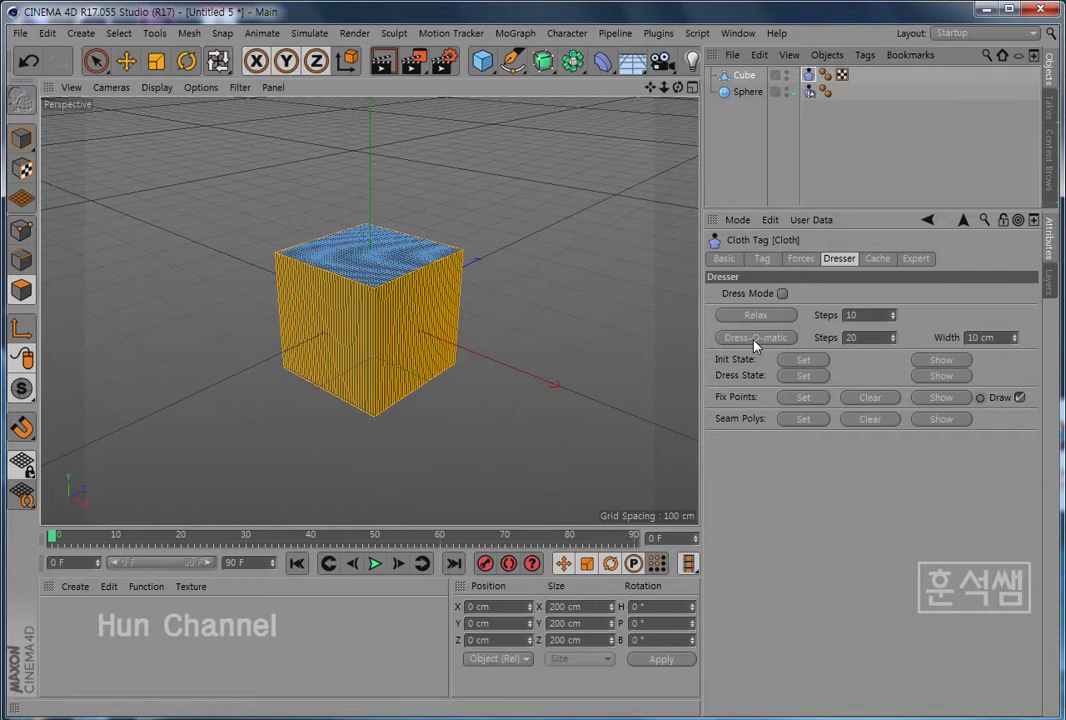
click(810, 421)
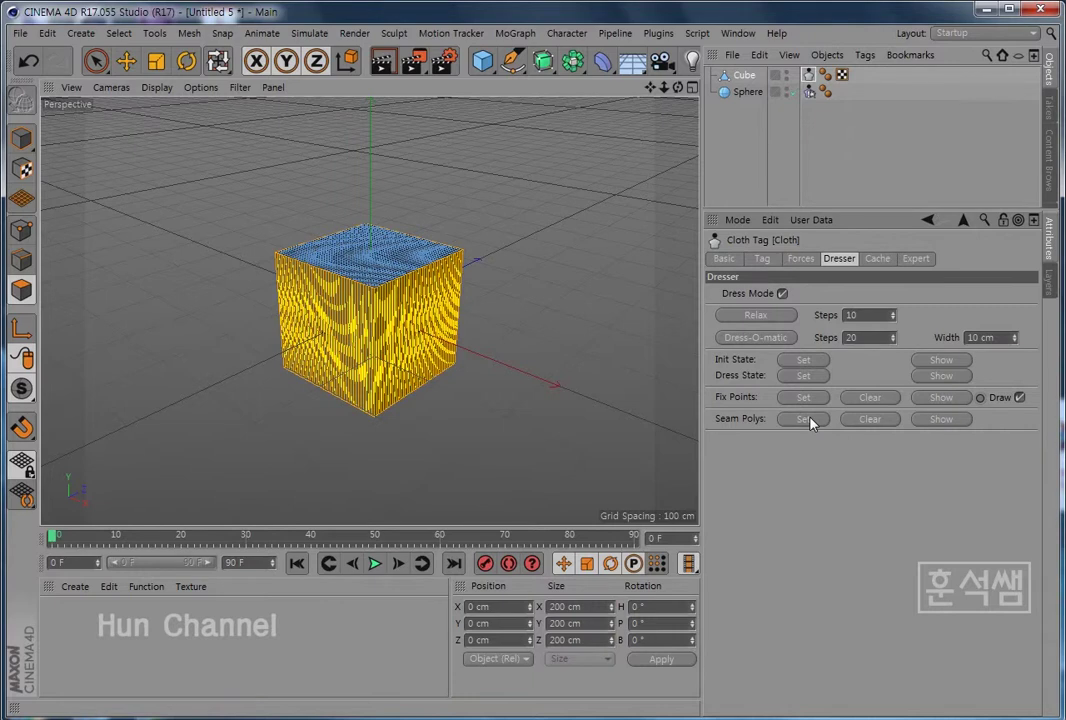
Inflate the cloth cube into a cushion with Dress-O-matic and render a side preview
click(758, 341)
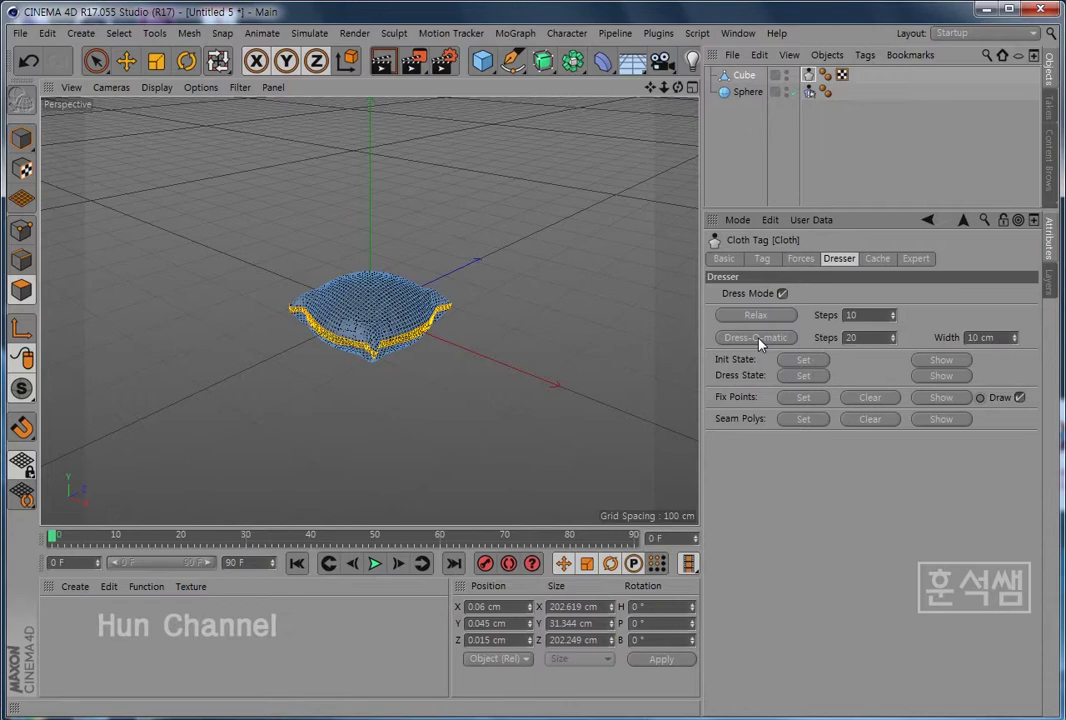
alt+drag(415, 277, 428, 388)
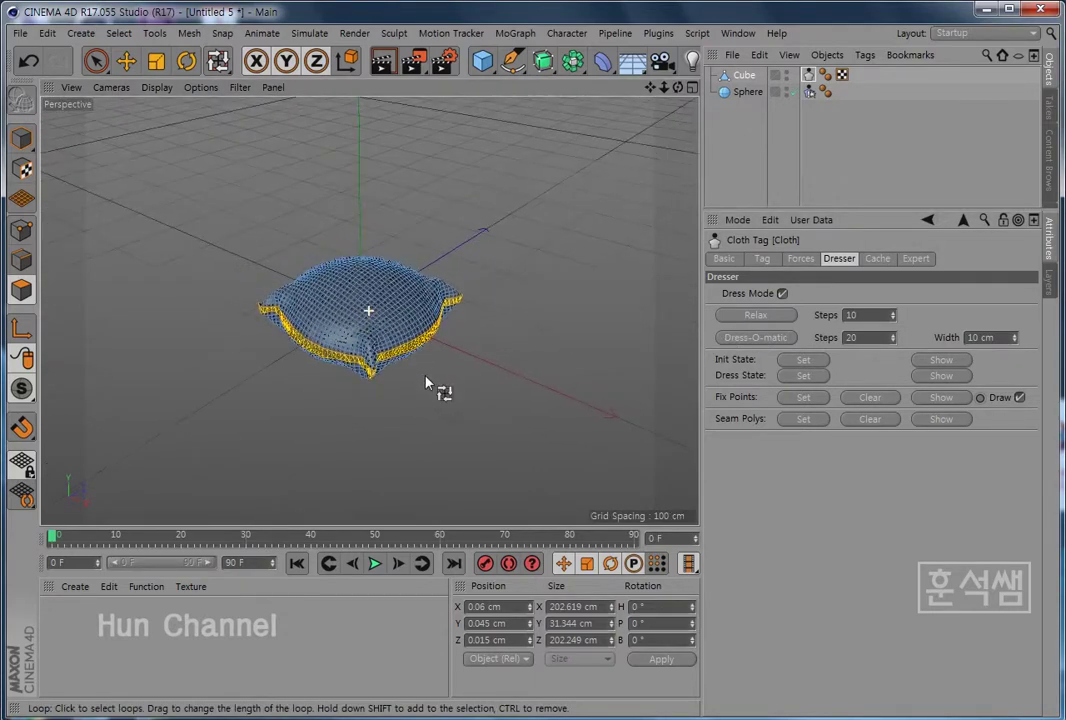
click(383, 62)
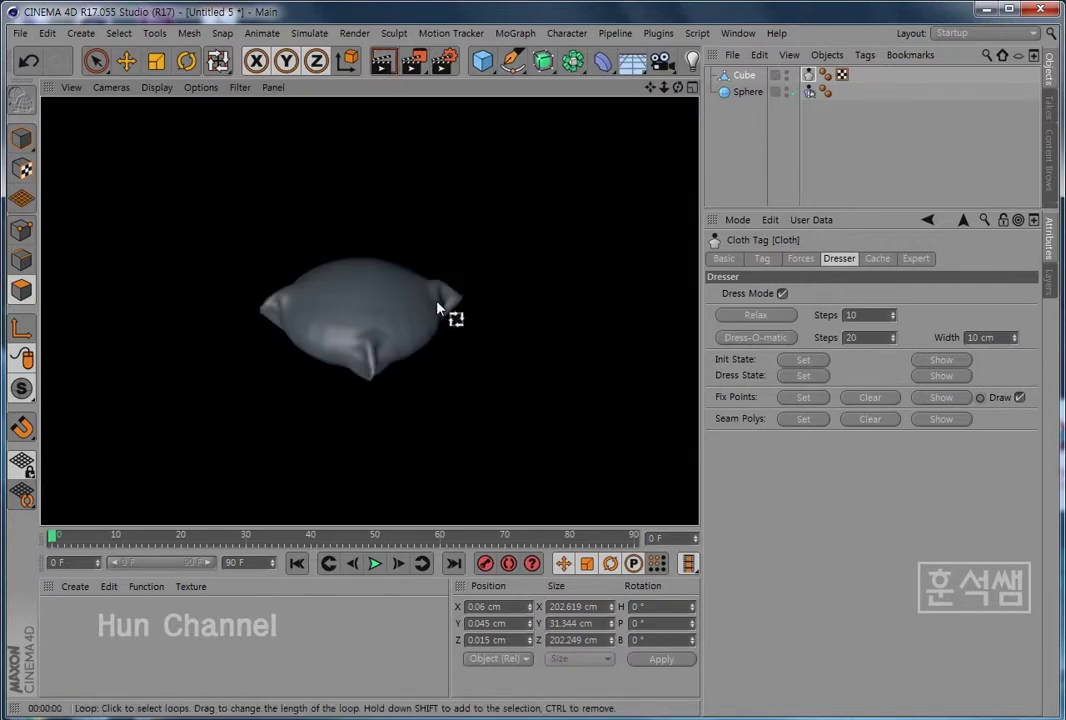
Render the cushion again from above and from one more angle
mouse_move(260, 305)
alt+mouse_down()
mouse_move(286, 431)
mouse_move(285, 490)
mouse_move(271, 469)
mouse_move(271, 431)
alt+mouse_up()
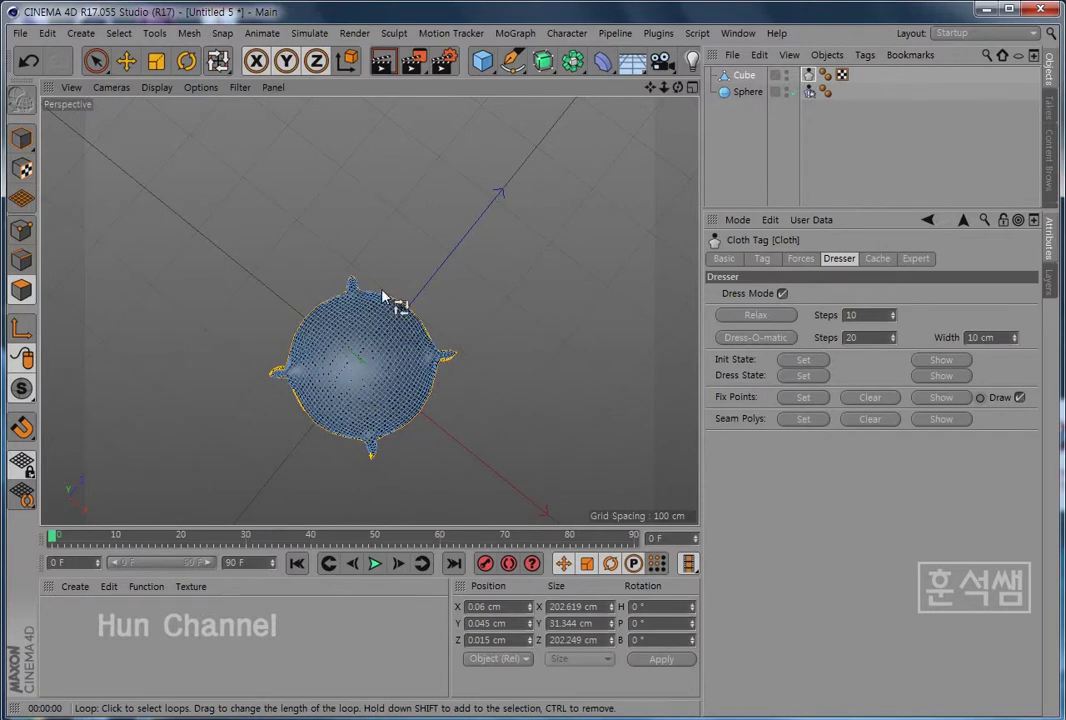
click(383, 62)
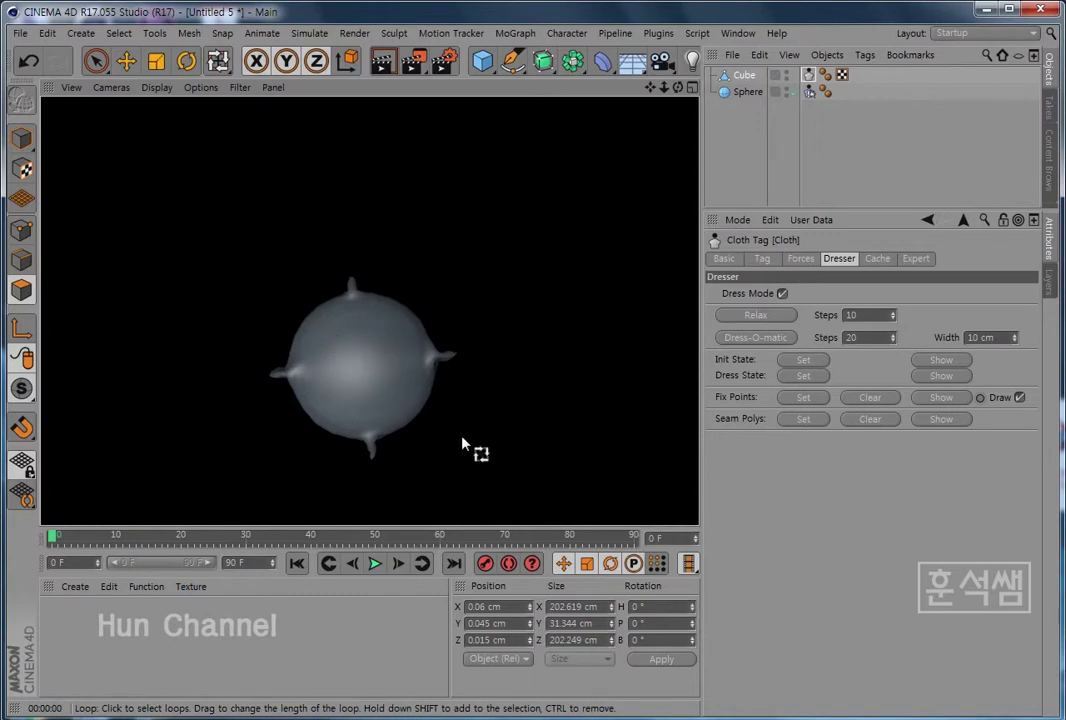
mouse_move(466, 480)
alt+mouse_down()
mouse_move(469, 326)
mouse_move(455, 222)
mouse_move(476, 257)
mouse_move(471, 390)
mouse_move(481, 428)
alt+mouse_up()
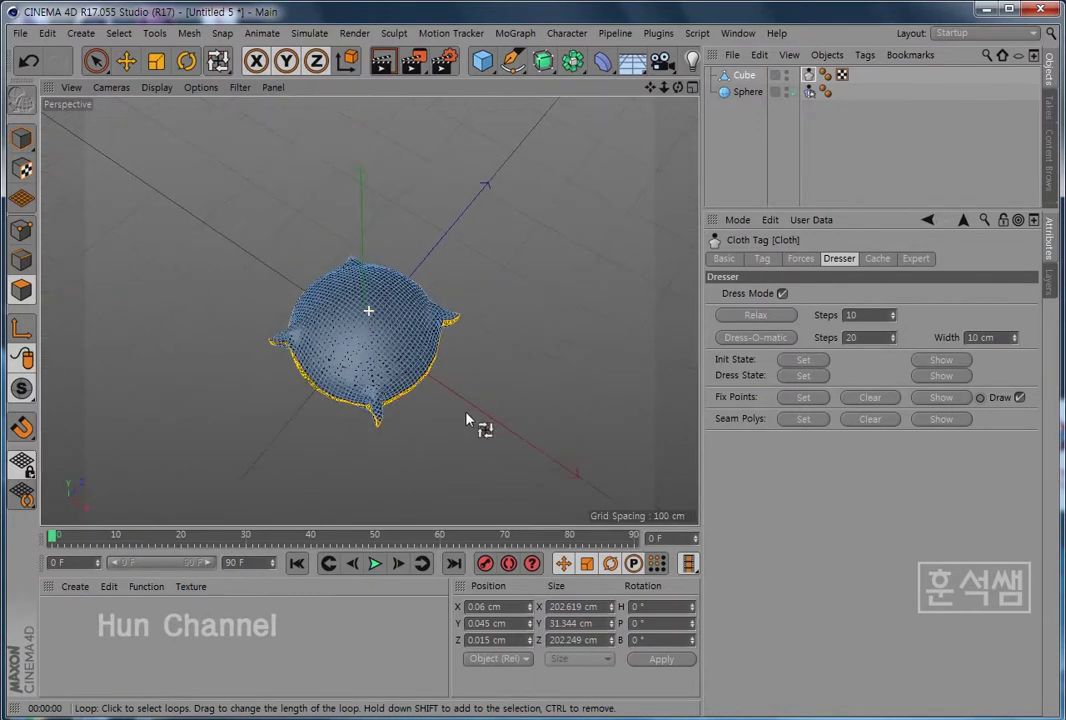
click(381, 64)
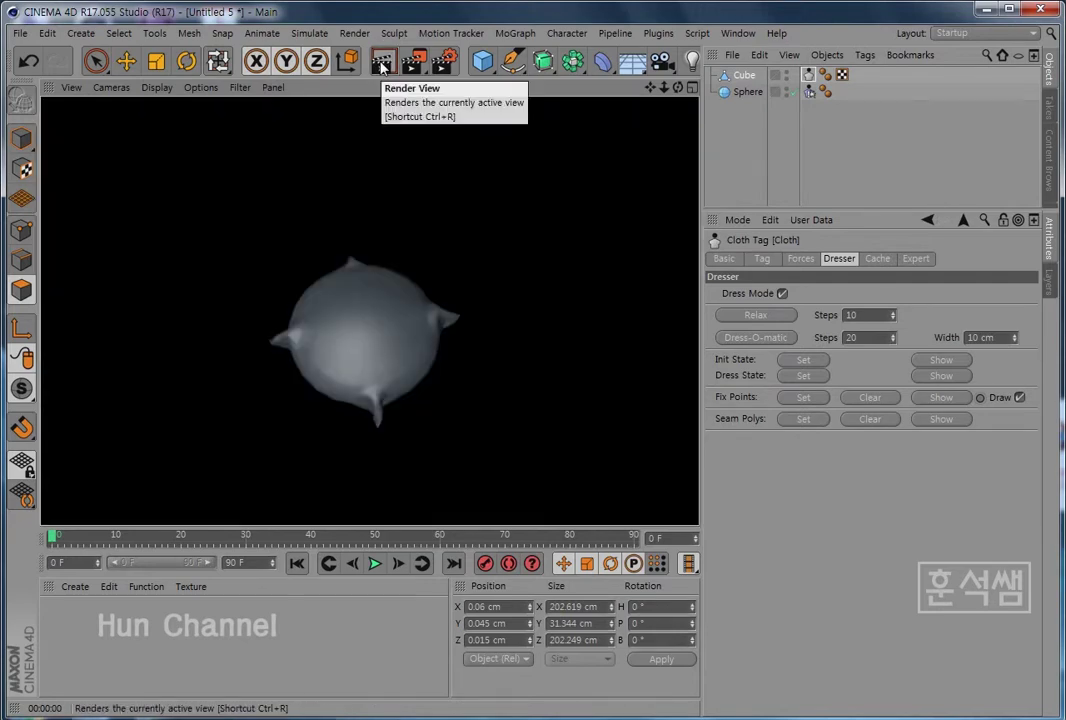
click(738, 33)
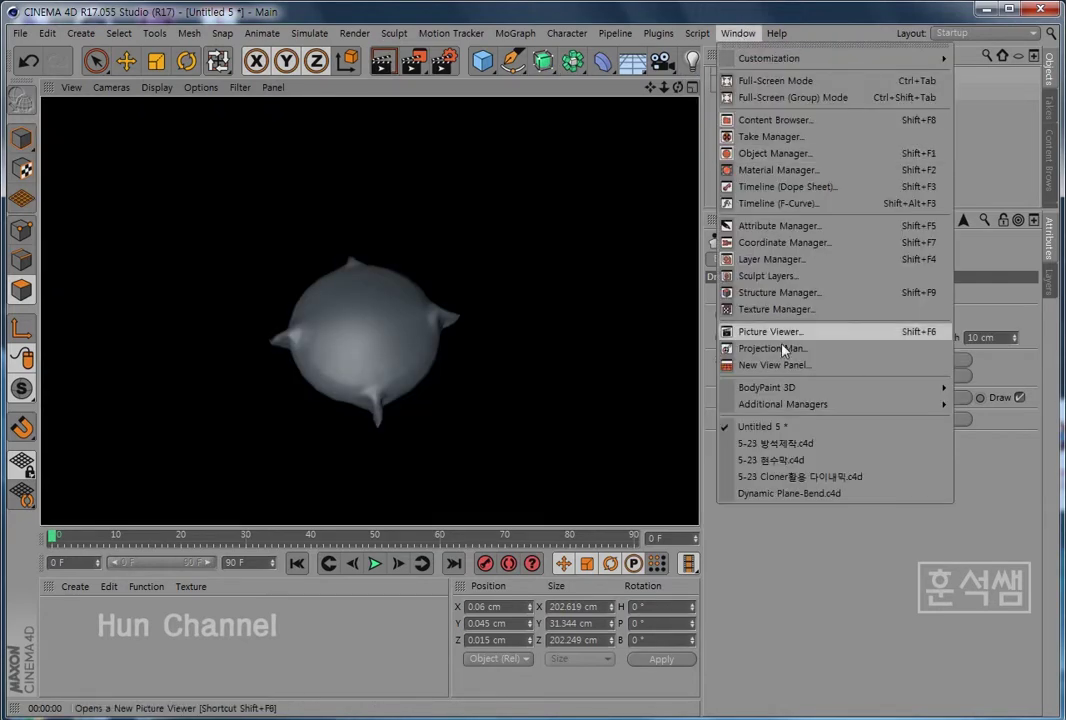
click(800, 455)
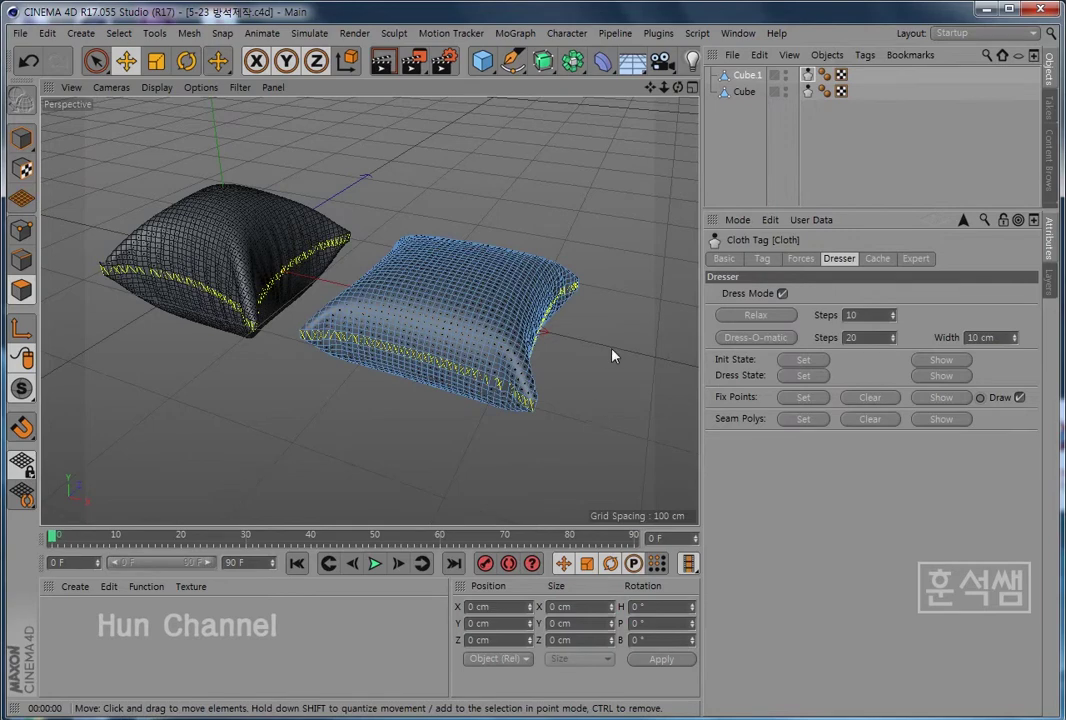
alt+drag(600, 378, 595, 443)
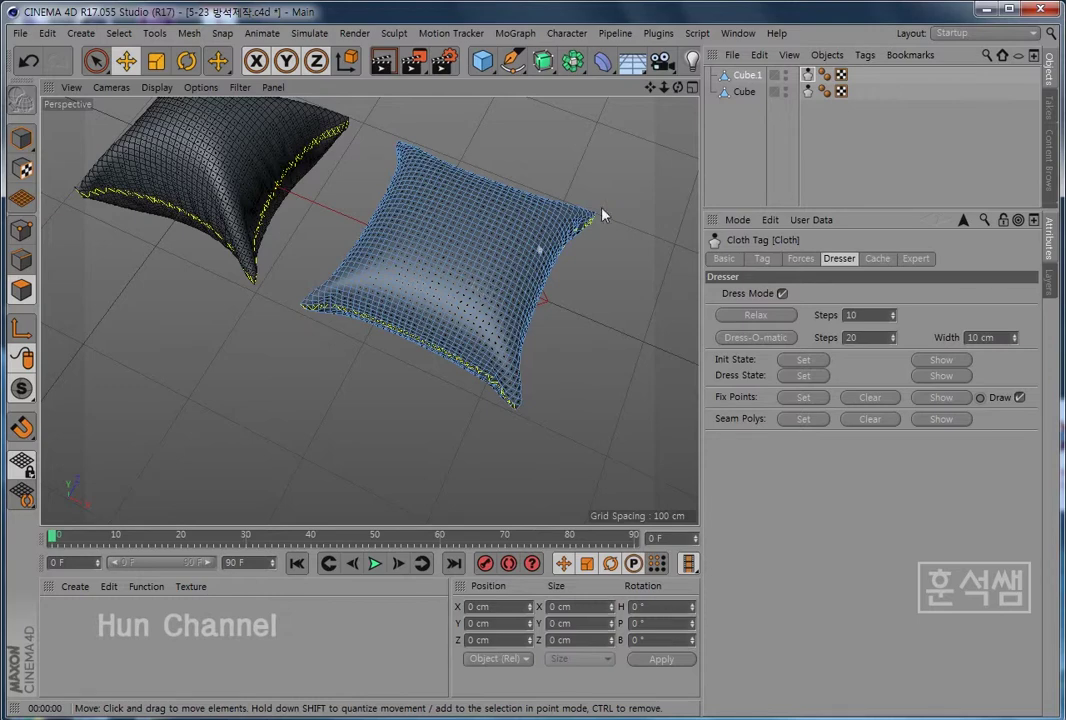
click(738, 33)
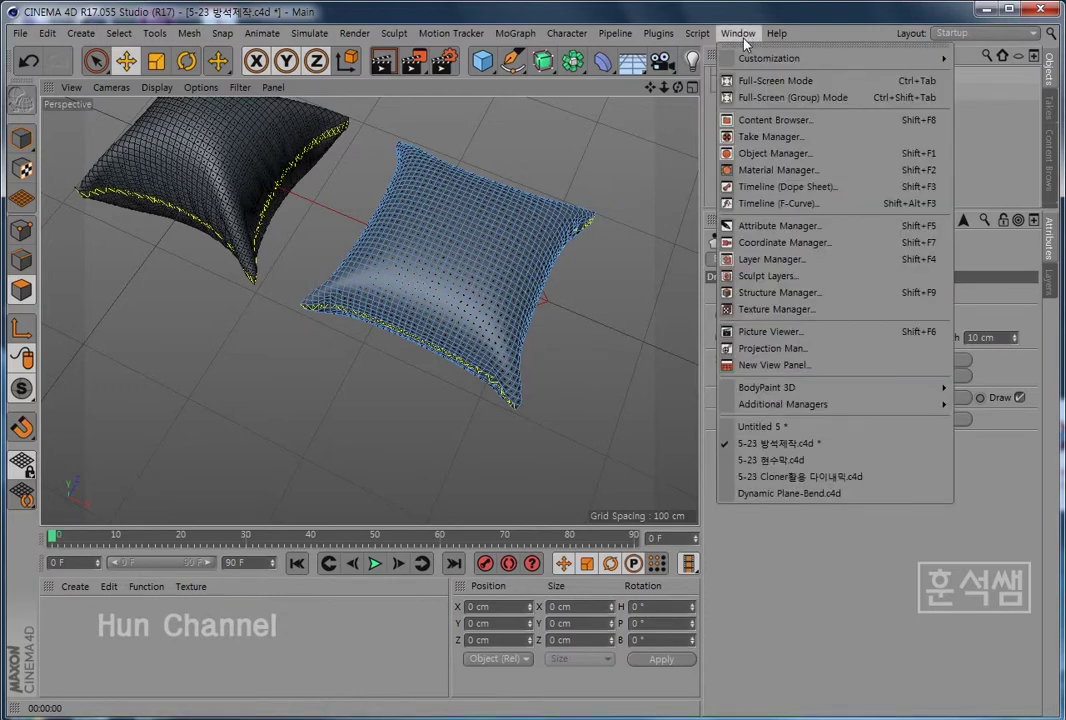
click(735, 427)
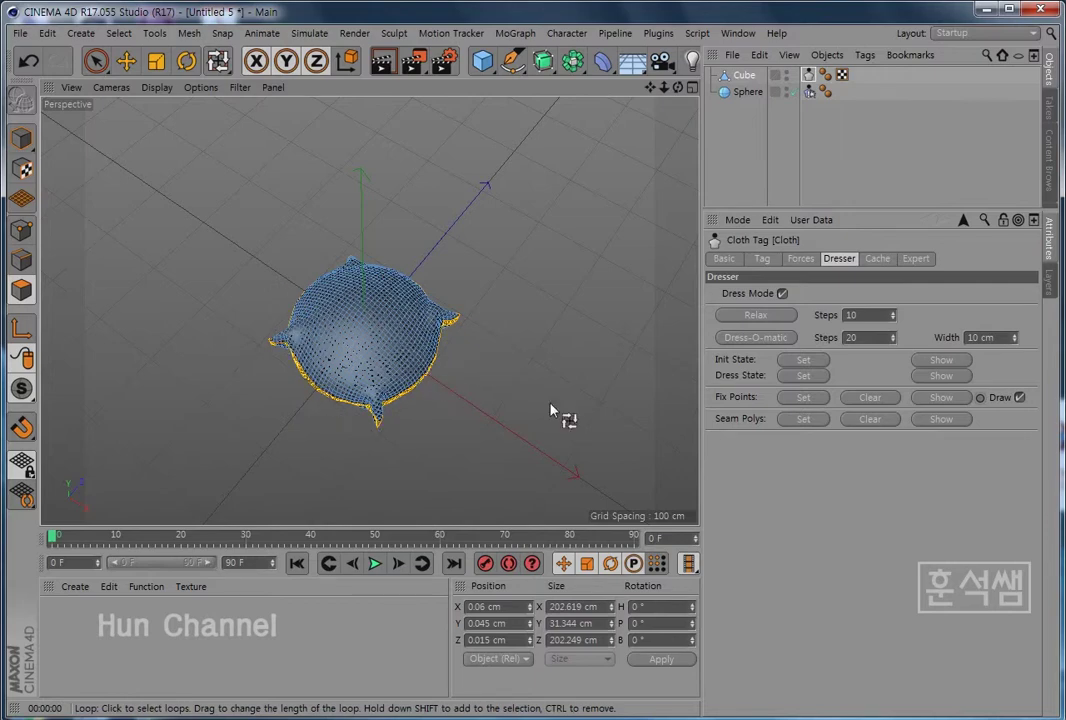
Select Cube and Sphere, undo the stray nudge, and bring up the primitive objects list
mouse_move(551, 410)
alt+mouse_down()
mouse_move(463, 338)
mouse_move(476, 369)
alt+mouse_up()
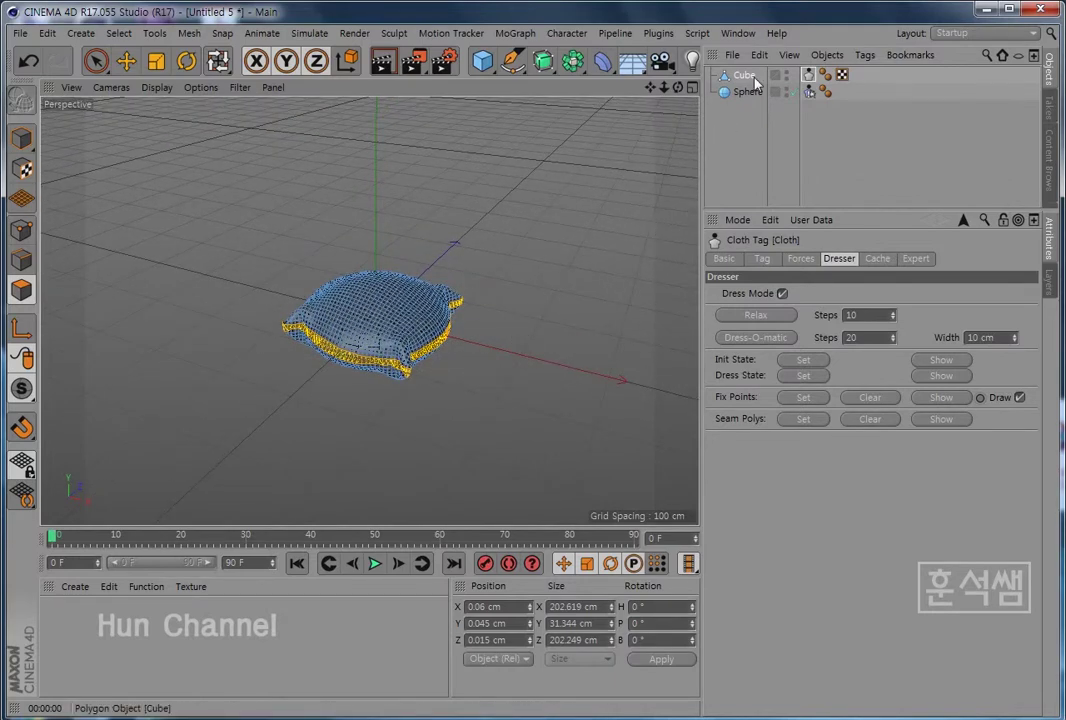
key(u)
key(l)
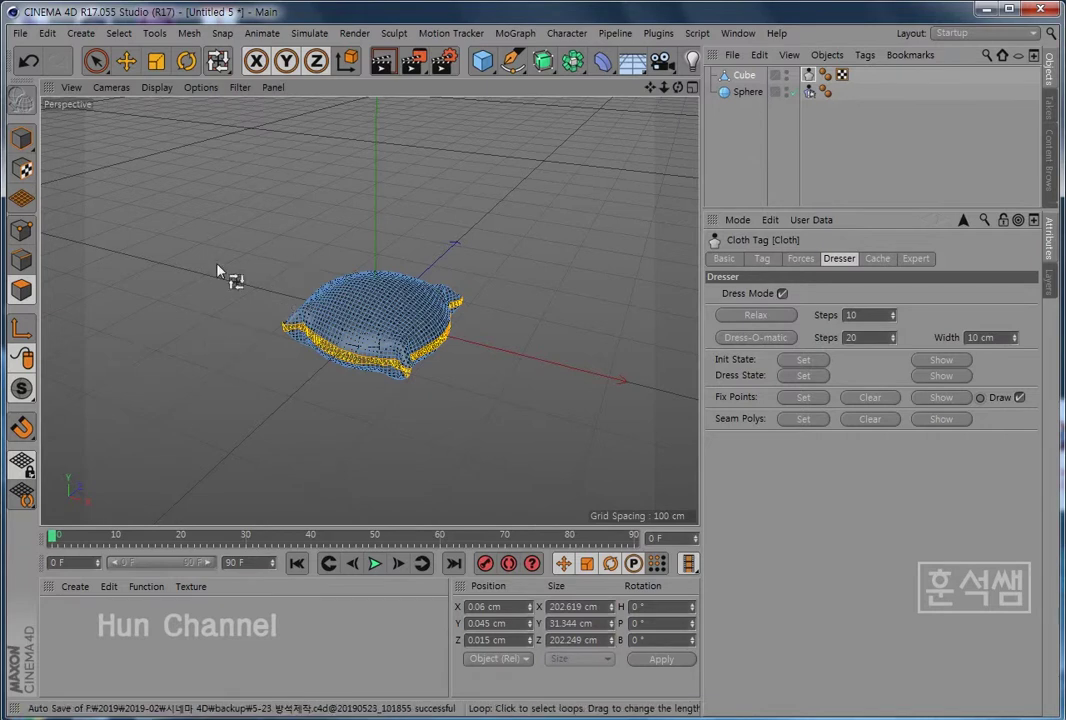
click(126, 62)
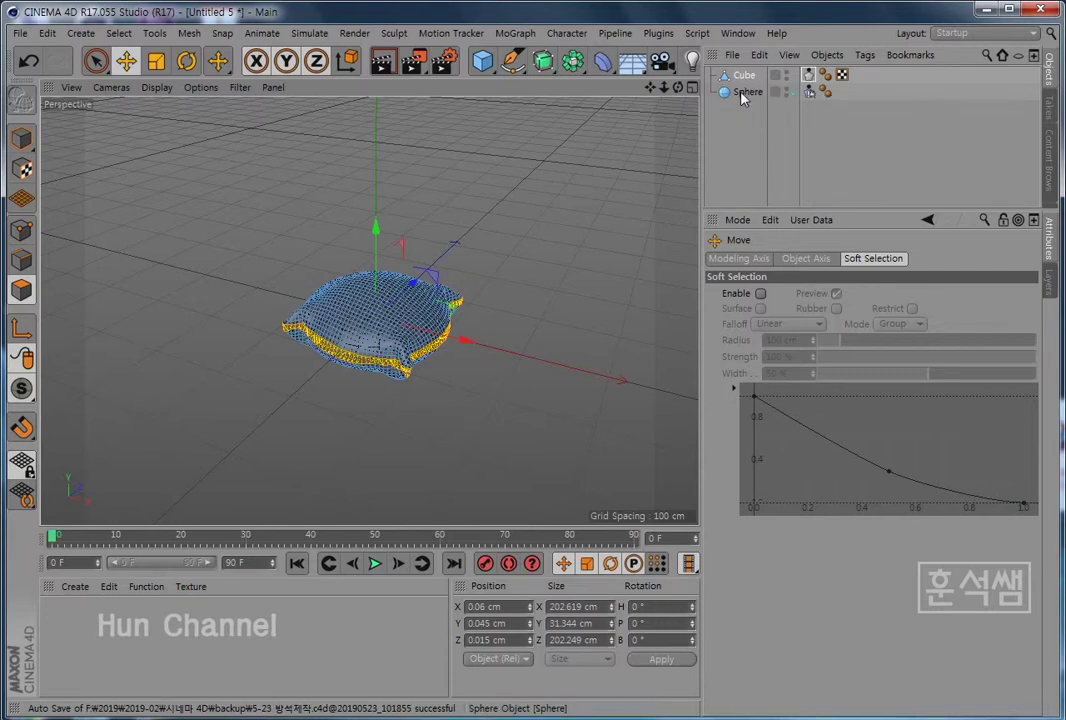
ctrl+click(745, 92)
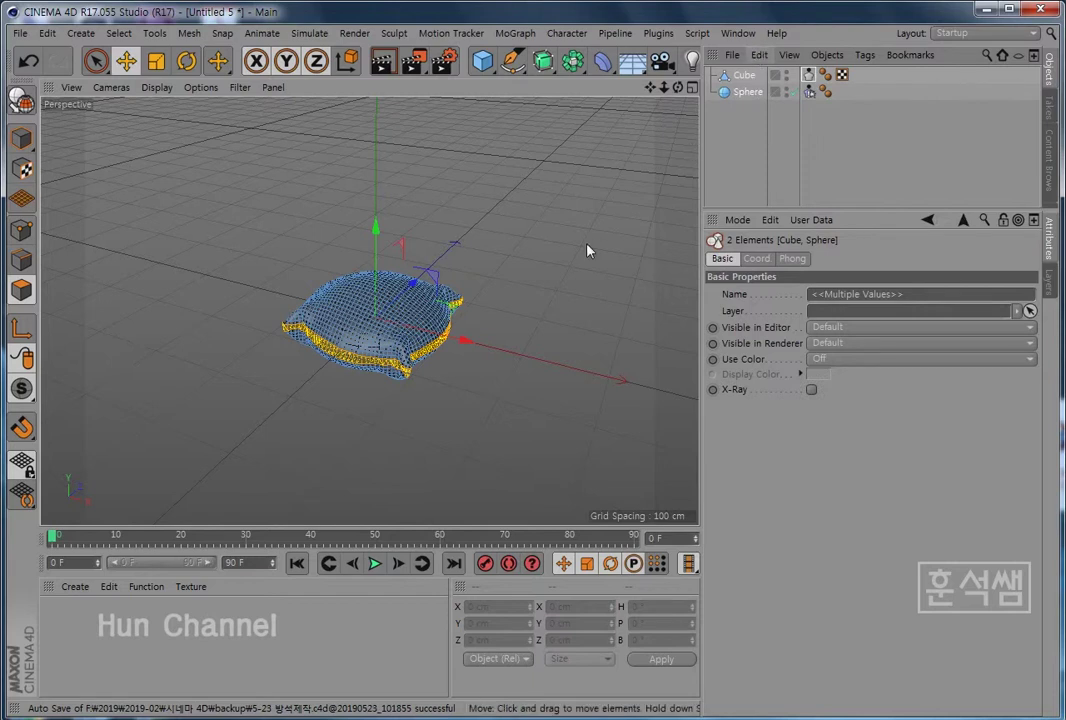
drag(476, 346, 482, 347)
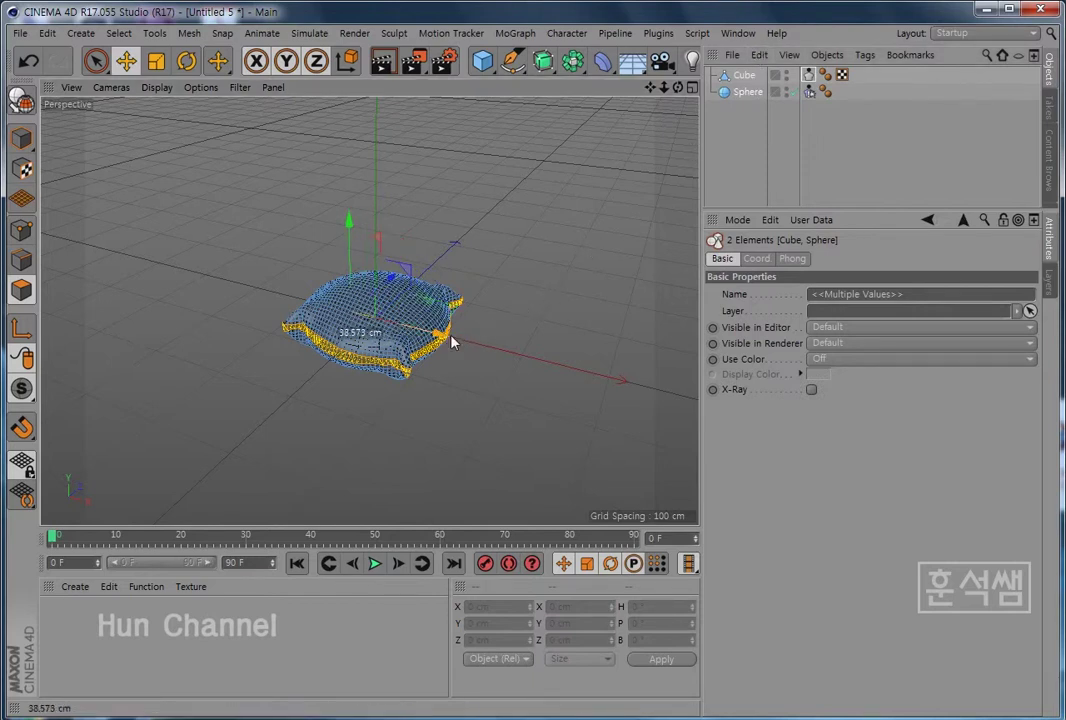
key(ctrl+z)
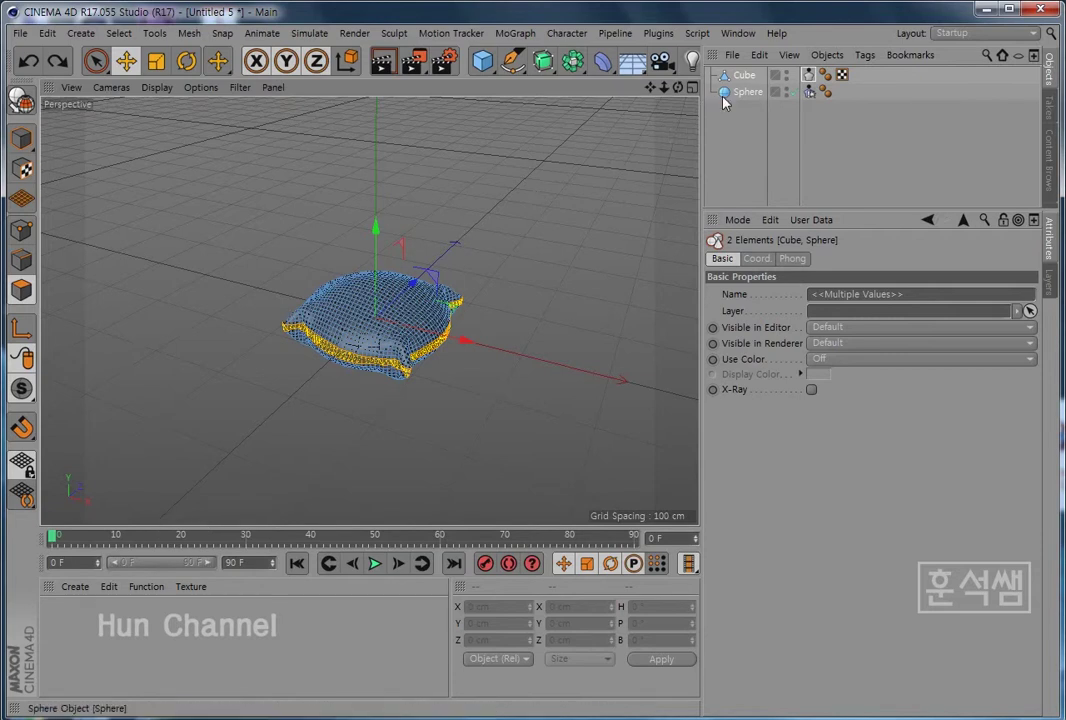
click(496, 62)
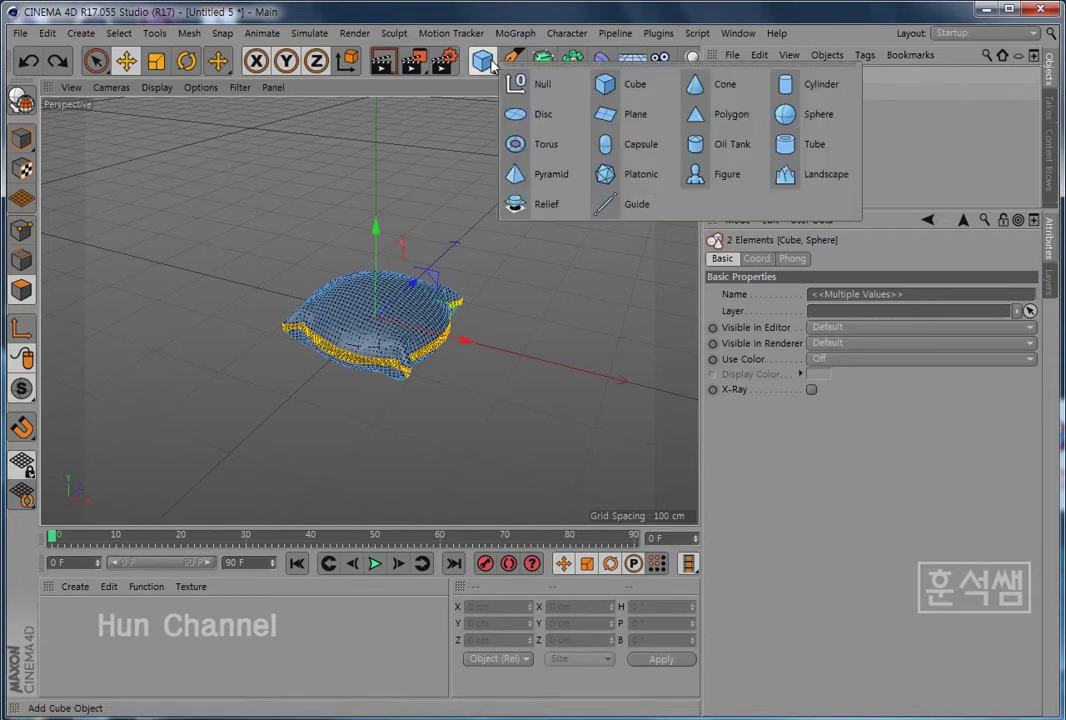
Add a Cylinder and move it out to the right of the cube
click(821, 84)
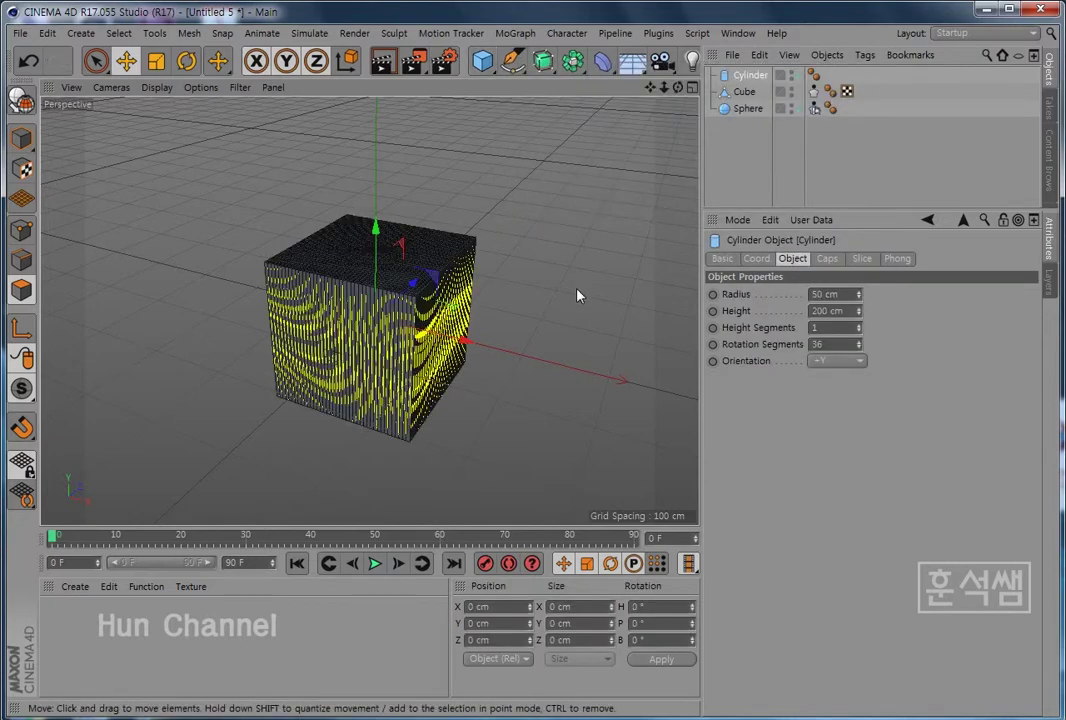
alt+middle_drag(529, 410, 424, 381)
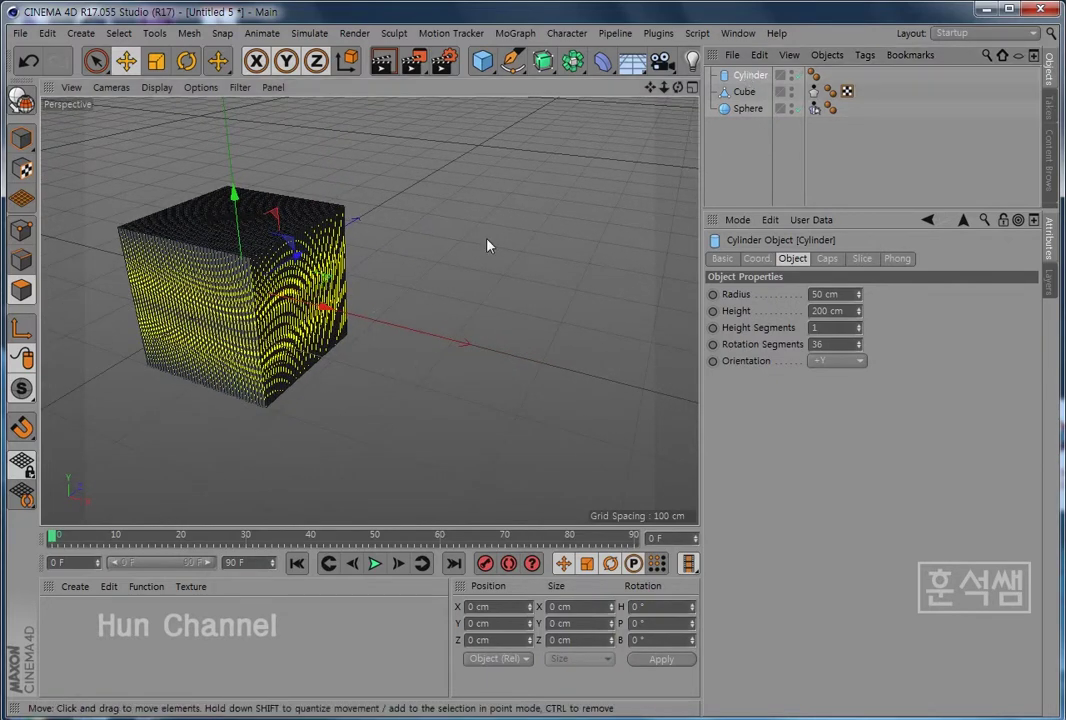
drag(321, 308, 593, 356)
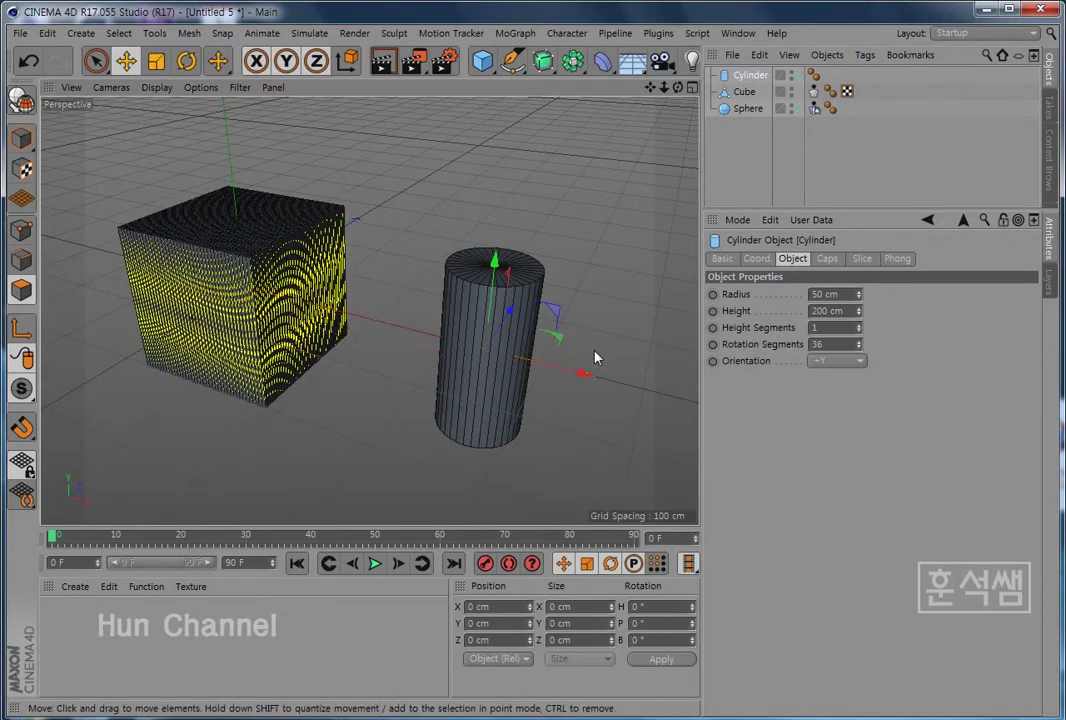
click(763, 128)
Undo the cylinder and re-run Dress-O-matic to puff the cube into a pillow
key(ctrl+z)
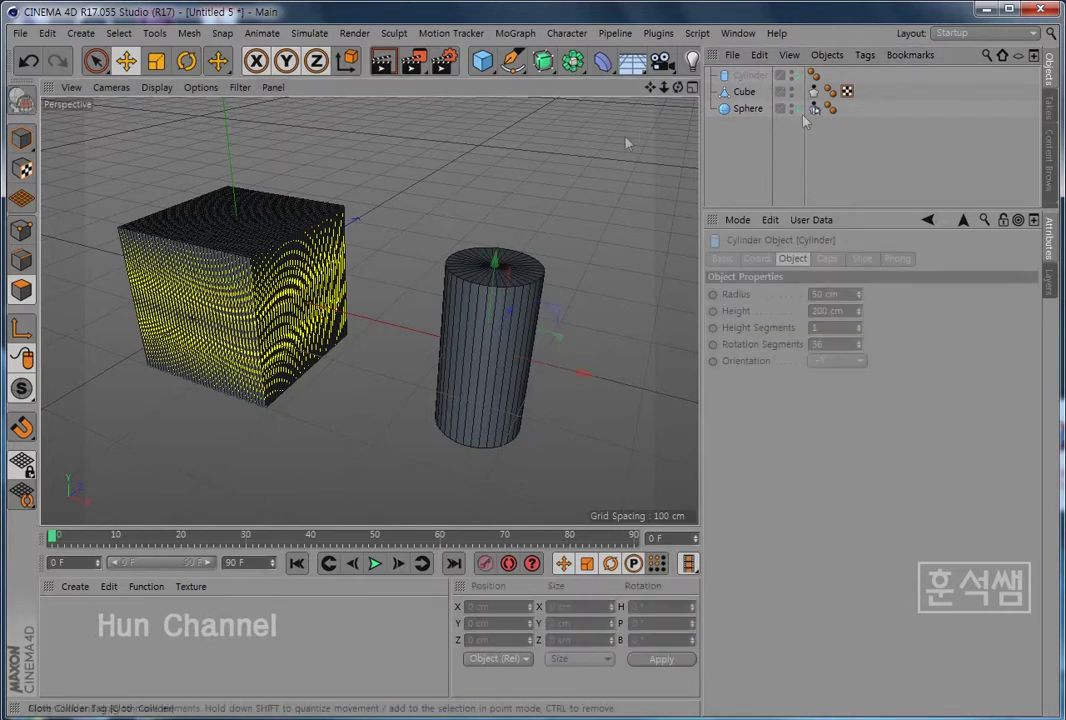
key(ctrl+z)
key(ctrl+z)
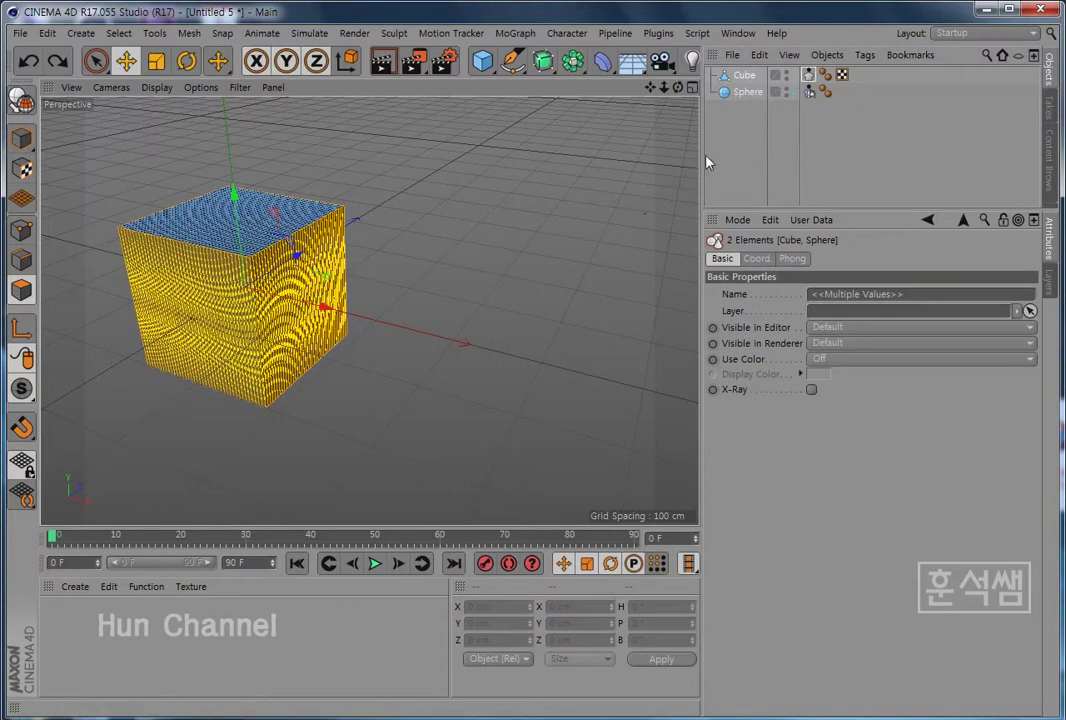
click(808, 74)
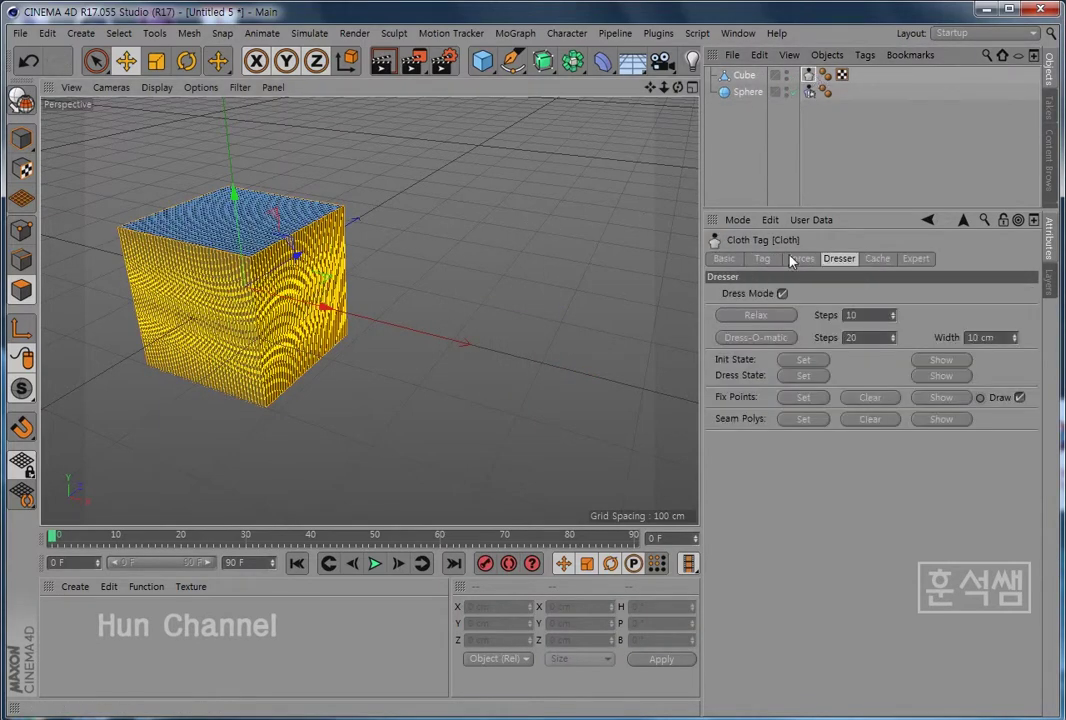
click(765, 340)
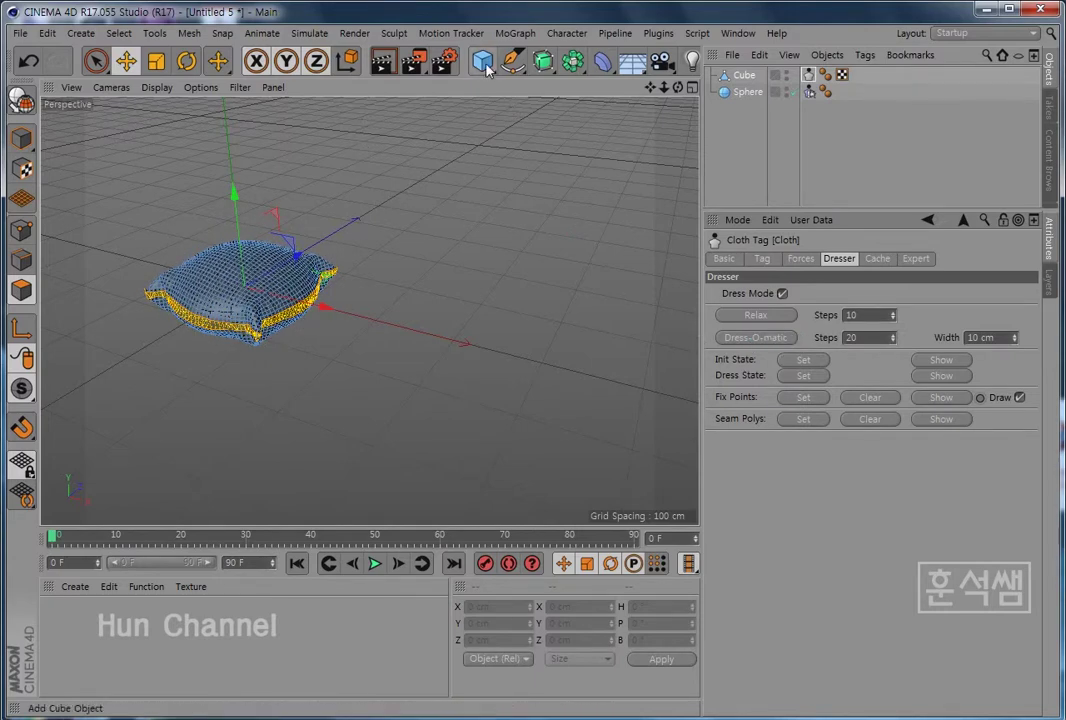
Add a Cylinder right of the pillow, lying along +X orientation
drag(487, 64, 816, 86)
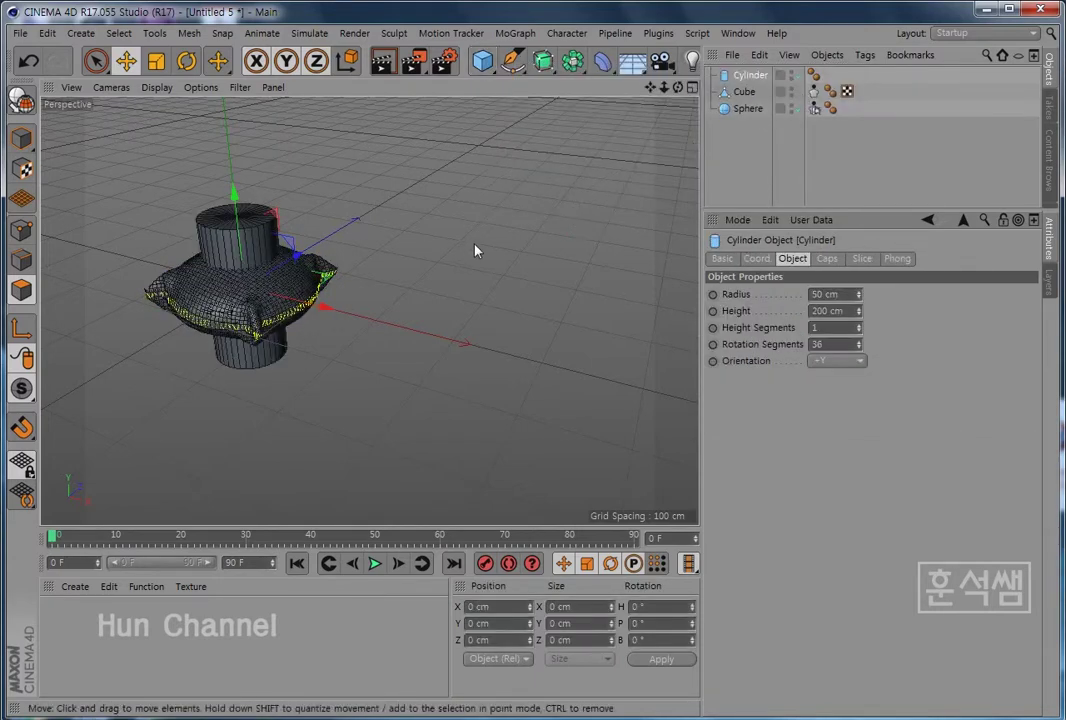
mouse_move(326, 308)
mouse_down()
mouse_move(565, 349)
mouse_move(567, 327)
mouse_up()
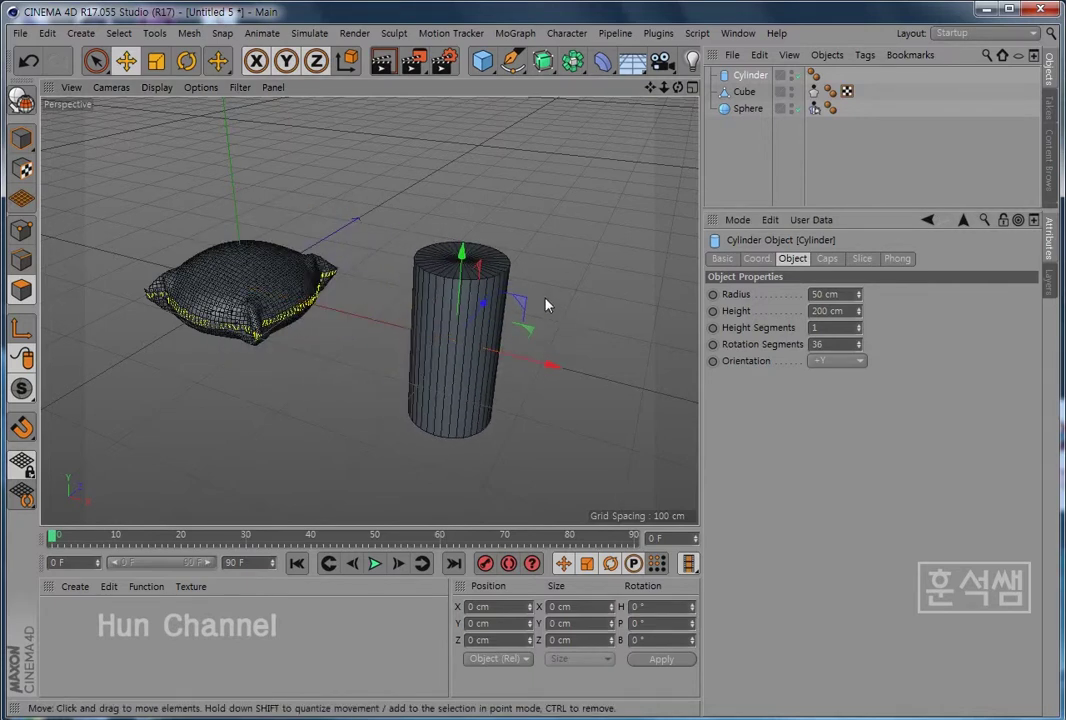
key(9)
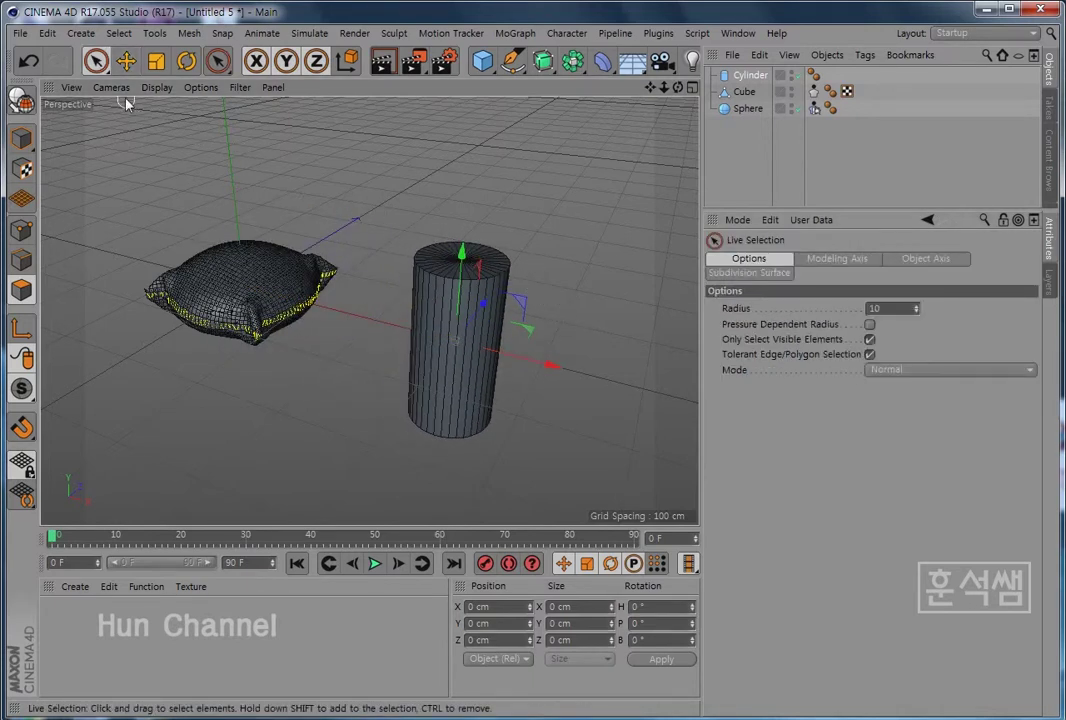
click(126, 61)
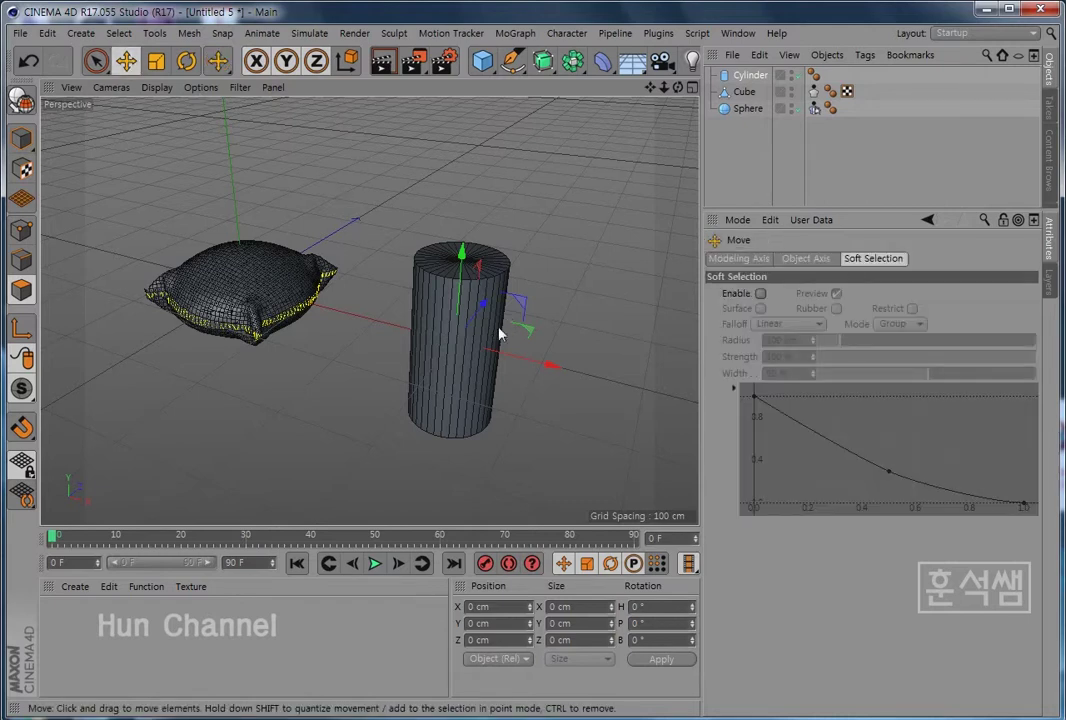
click(745, 76)
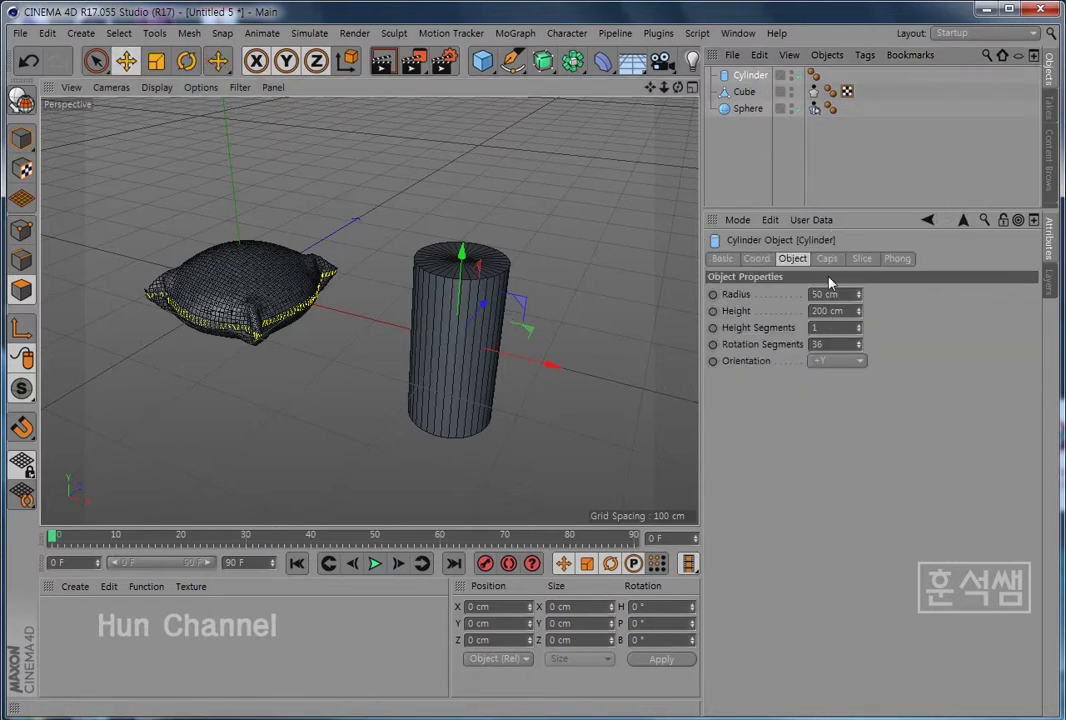
click(847, 362)
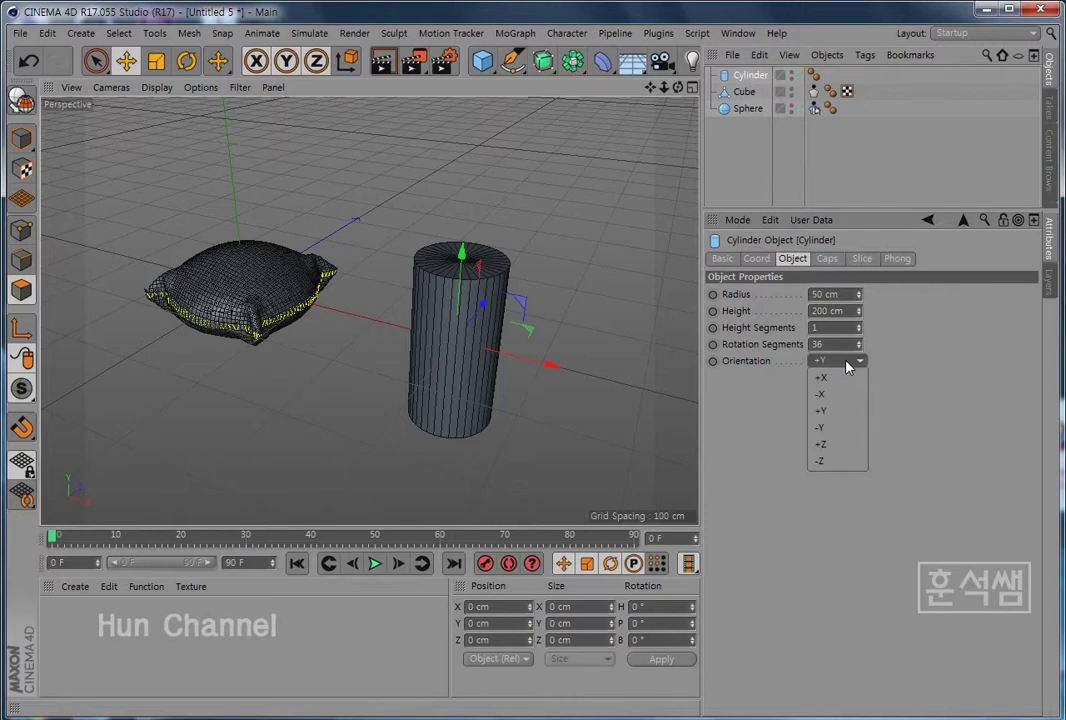
click(847, 379)
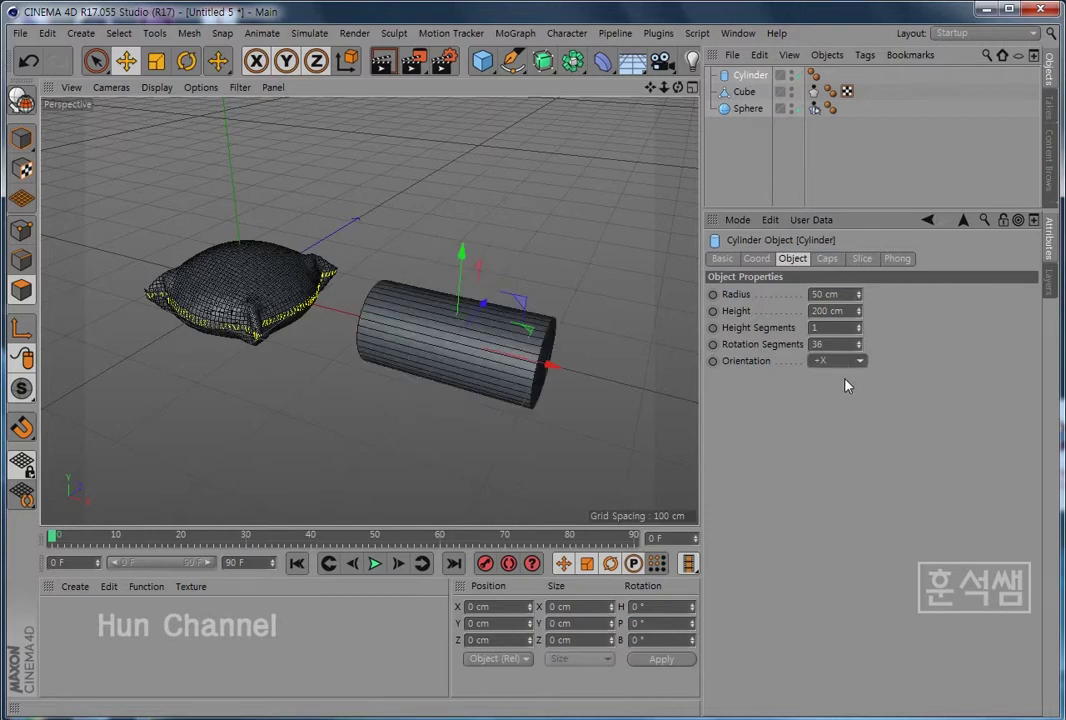
mouse_move(594, 431)
alt+mouse_down()
mouse_move(485, 428)
mouse_move(528, 371)
mouse_move(519, 385)
mouse_move(611, 418)
alt+mouse_up()
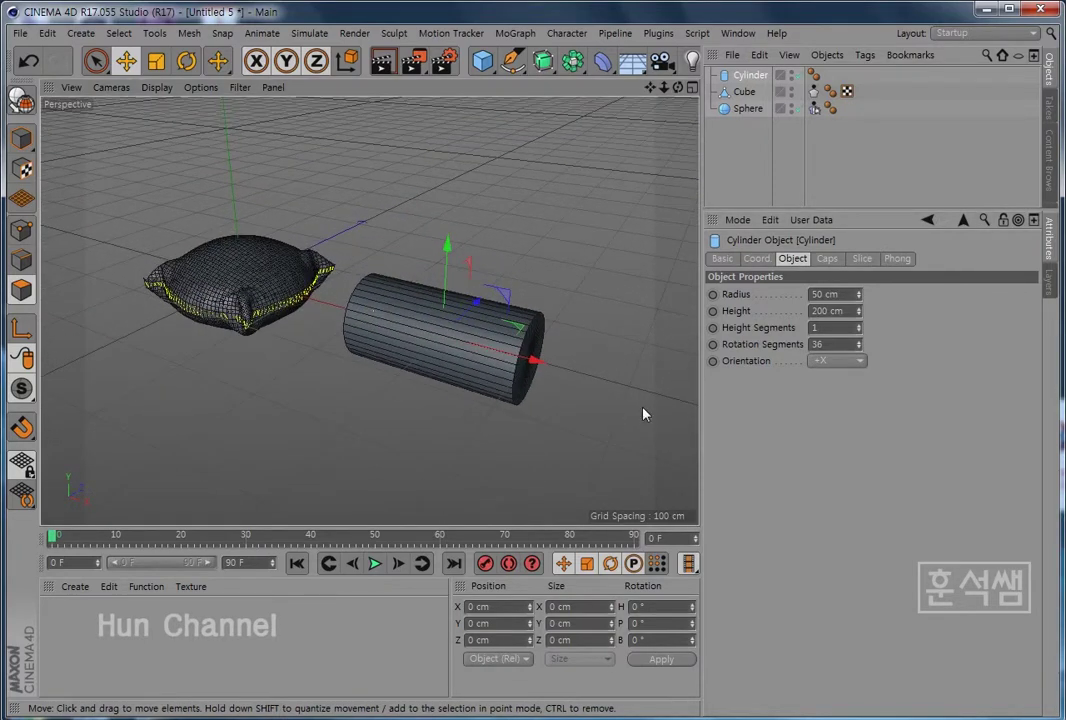
Enable cap Fillet on the cylinder with a 10 cm radius
click(828, 259)
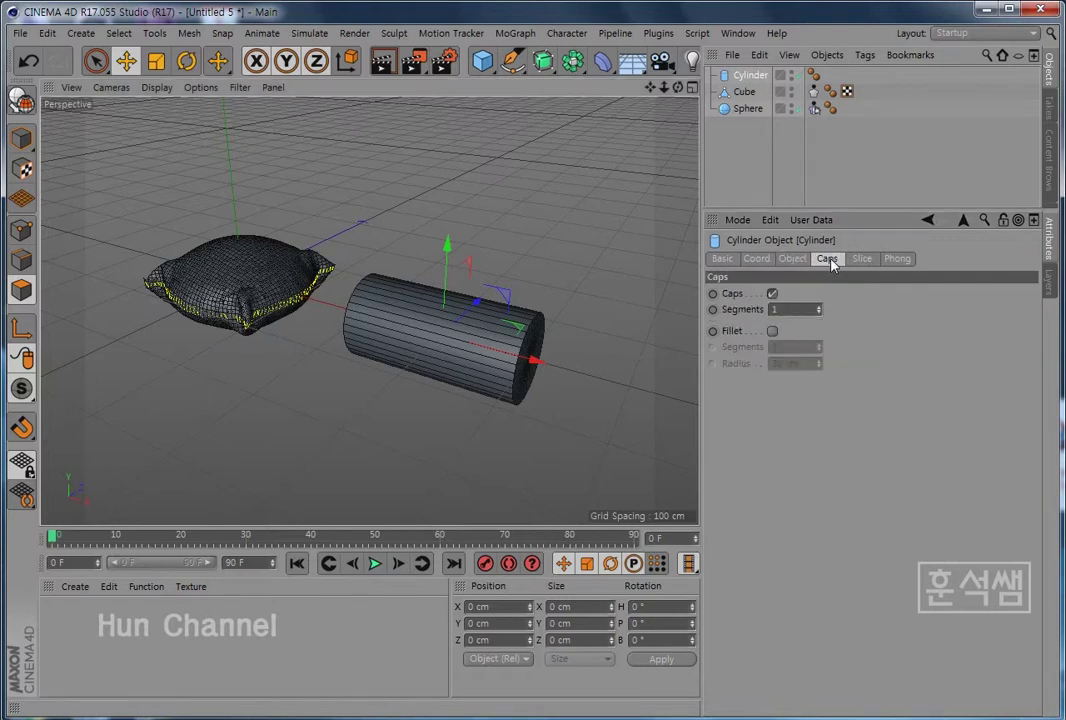
click(773, 331)
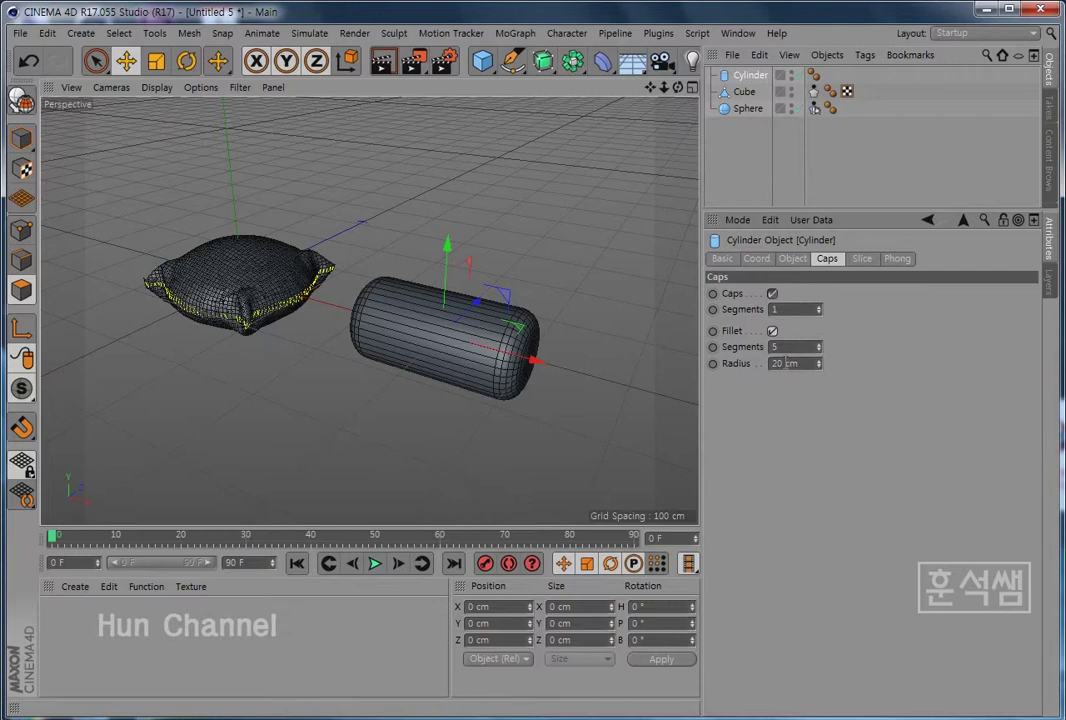
key(BackSpace)
key(BackSpace)
text(10)
key(Return)
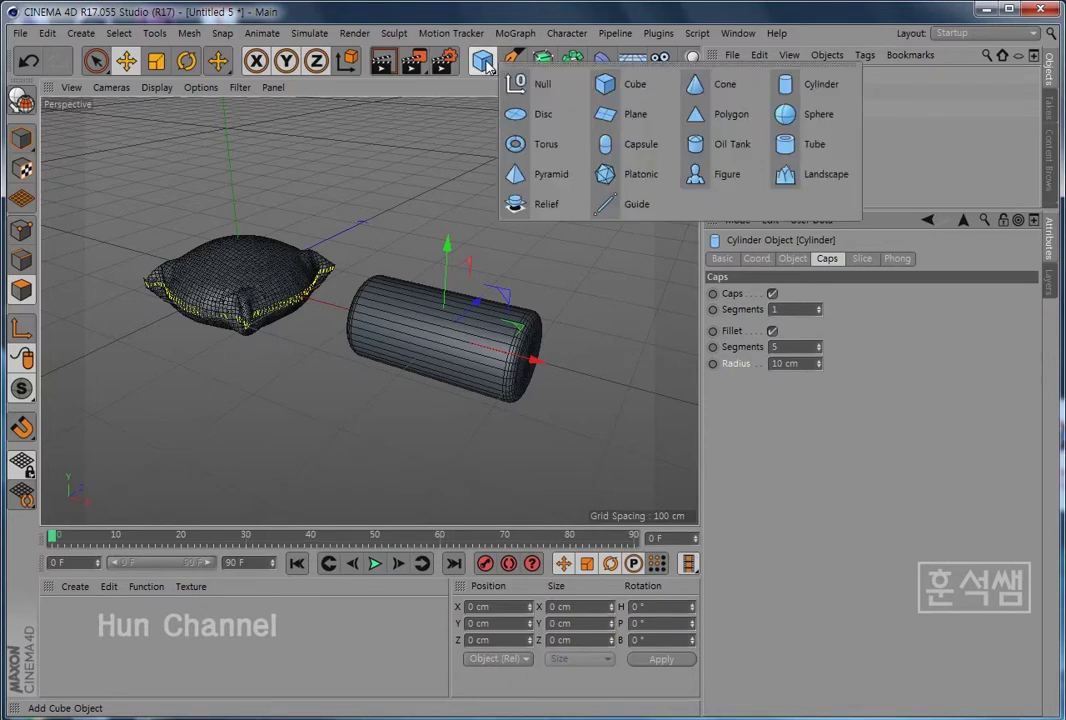
Add a new Cube and move it over the cylinder
drag(486, 64, 620, 82)
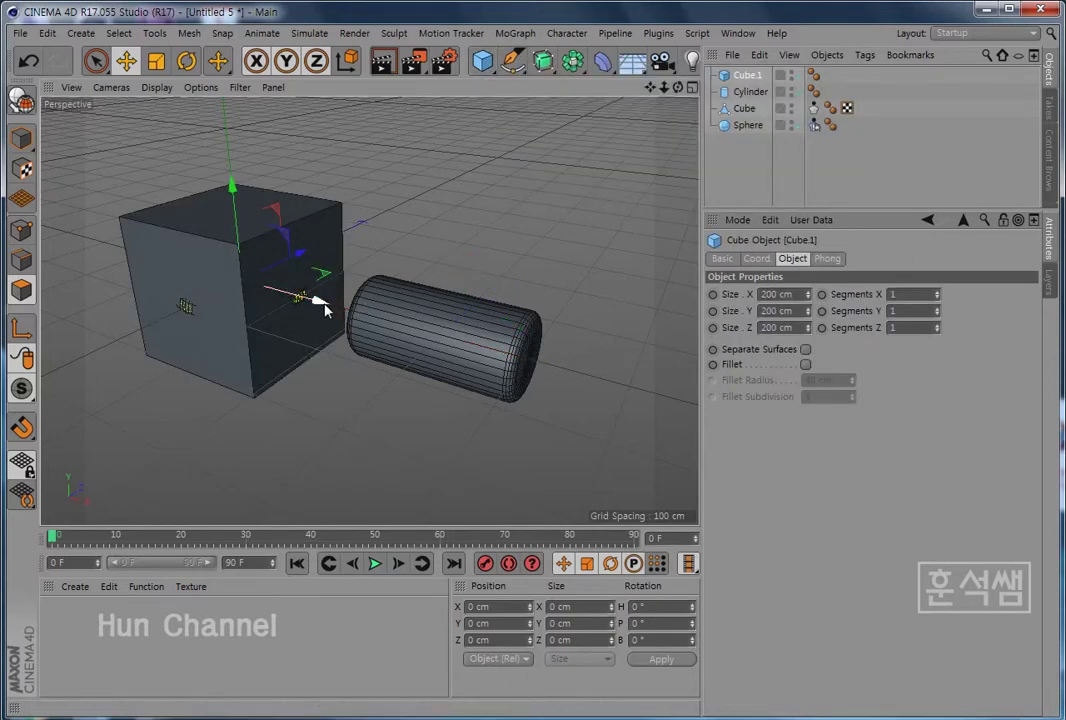
drag(314, 300, 548, 352)
alt+drag(320, 418, 354, 423)
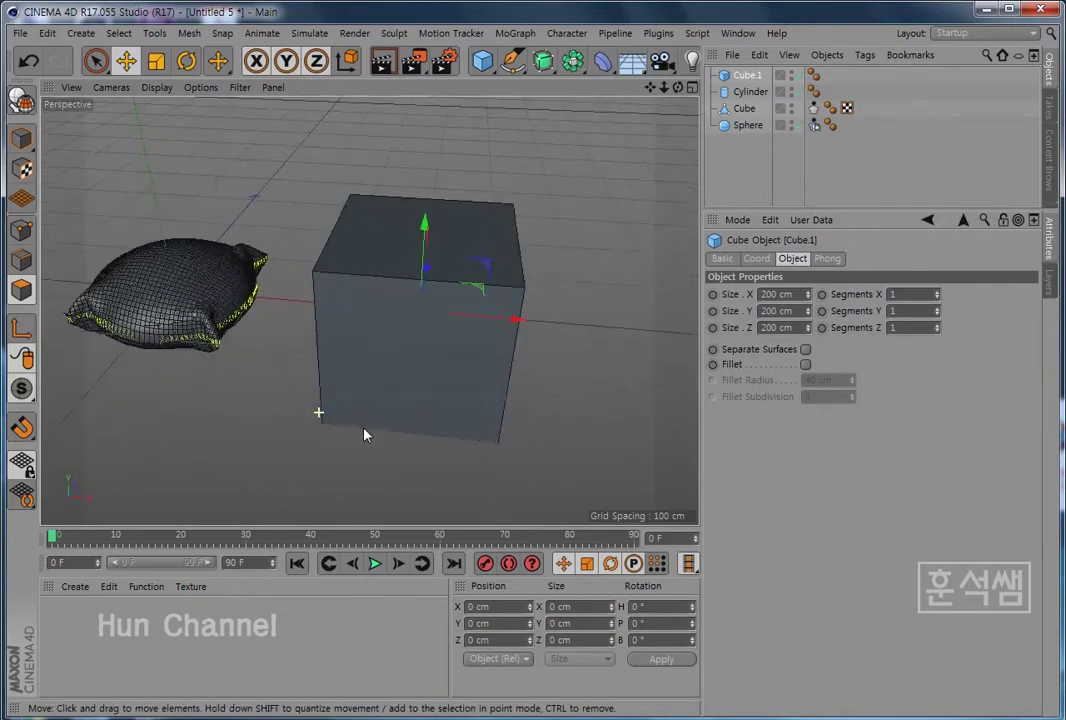
Set the new cube's Size X to 220 cm
click(775, 294)
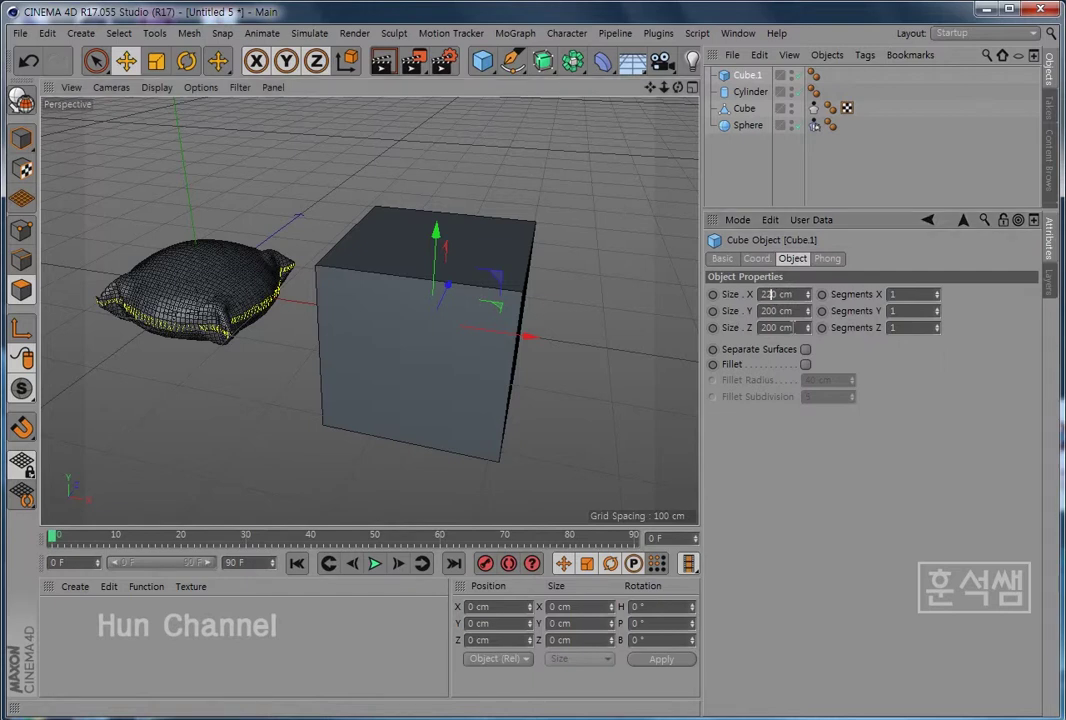
text(220)
key(Return)
mouse_move(547, 423)
alt+mouse_down()
mouse_move(578, 424)
mouse_move(495, 414)
alt+mouse_up()
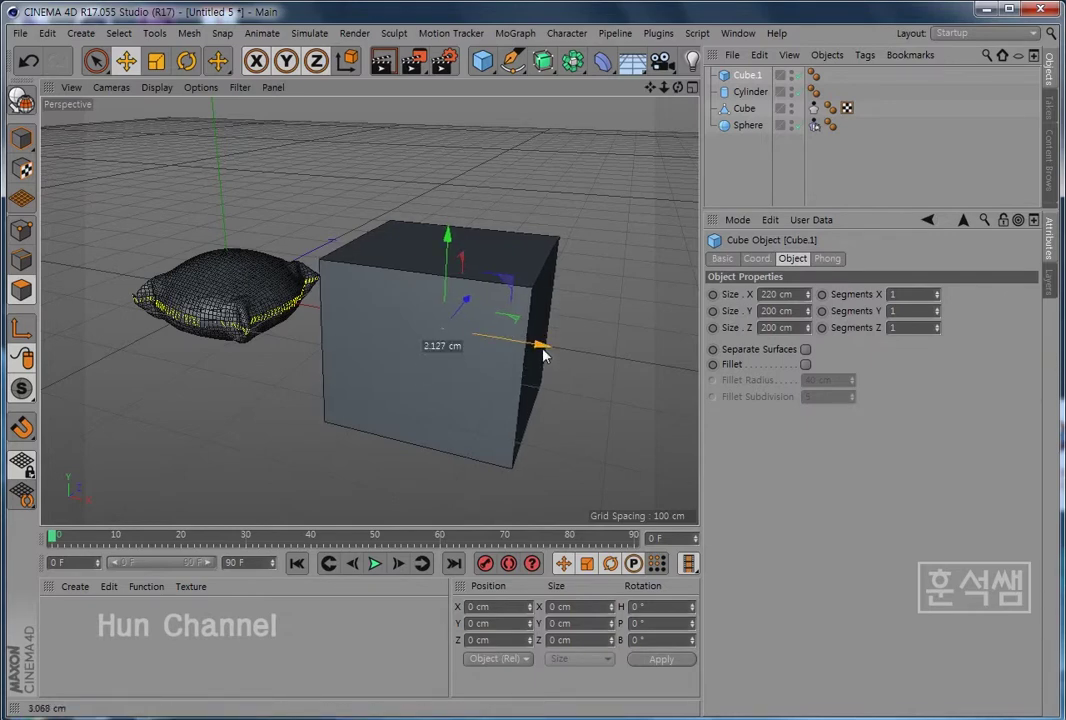
Switch the viewport display to Lines to see the cylinder inside Cube.1
mouse_move(595, 381)
alt+mouse_down()
mouse_move(595, 421)
mouse_move(635, 400)
mouse_move(623, 400)
mouse_move(615, 437)
mouse_move(602, 424)
alt+mouse_up()
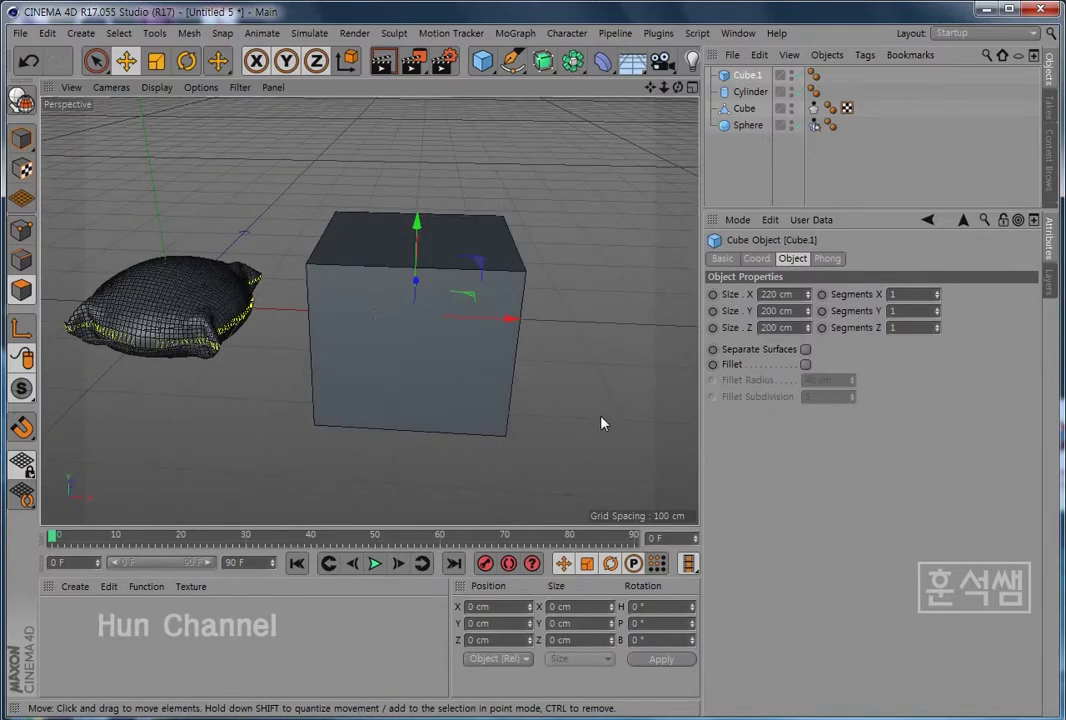
click(155, 89)
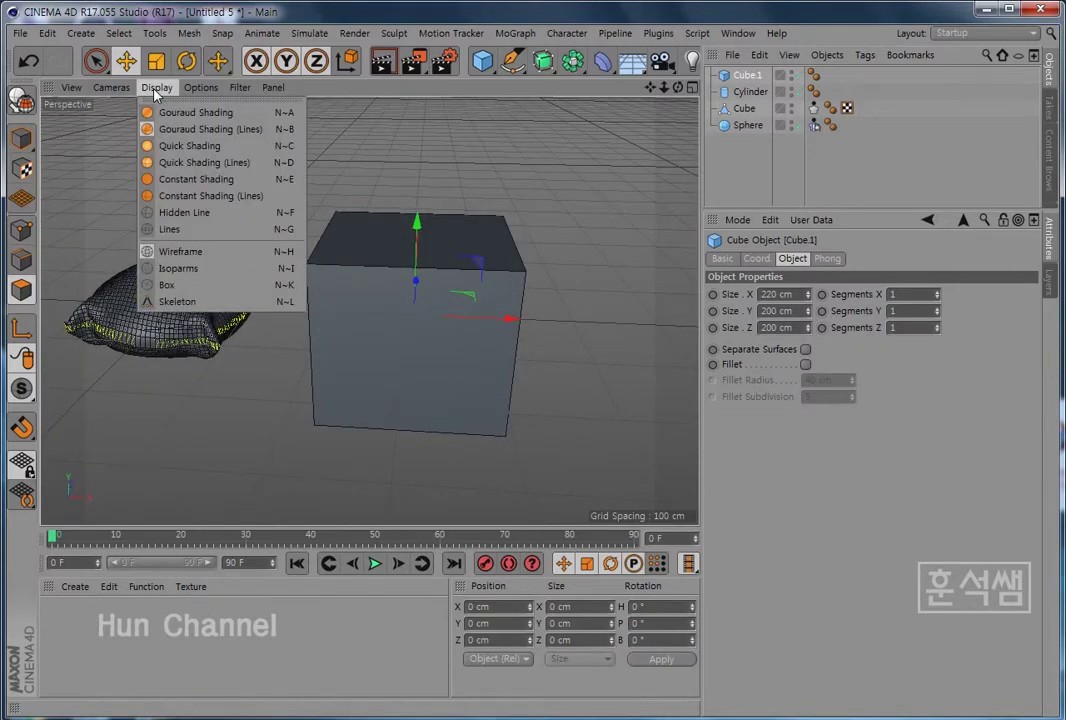
click(165, 229)
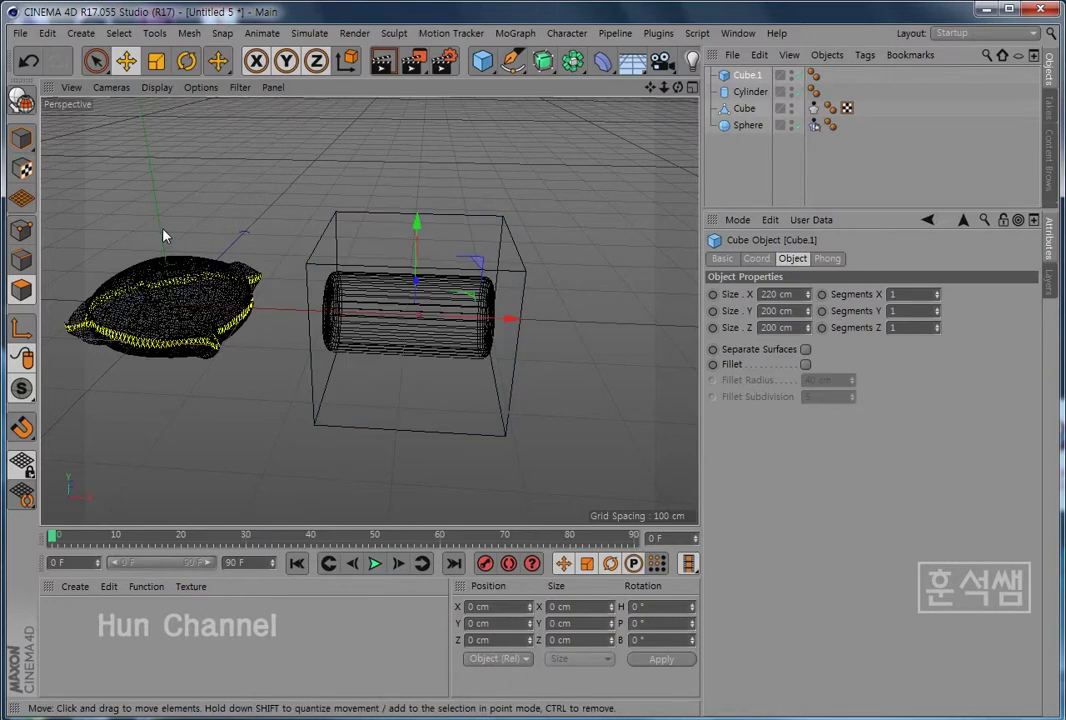
click(156, 88)
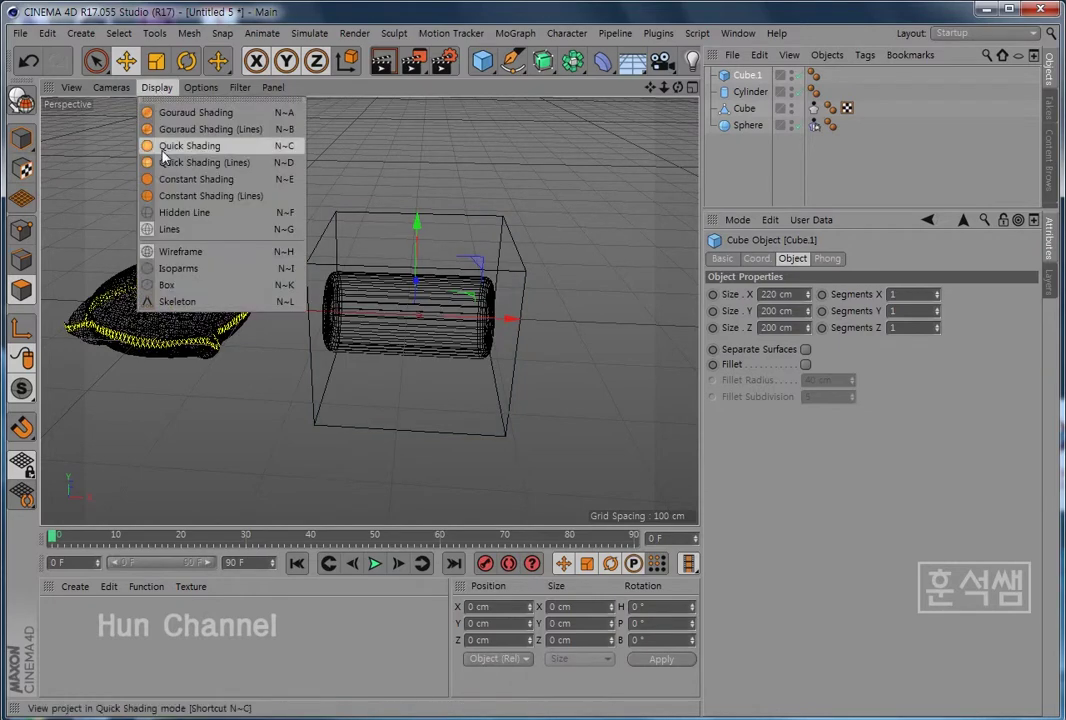
click(176, 214)
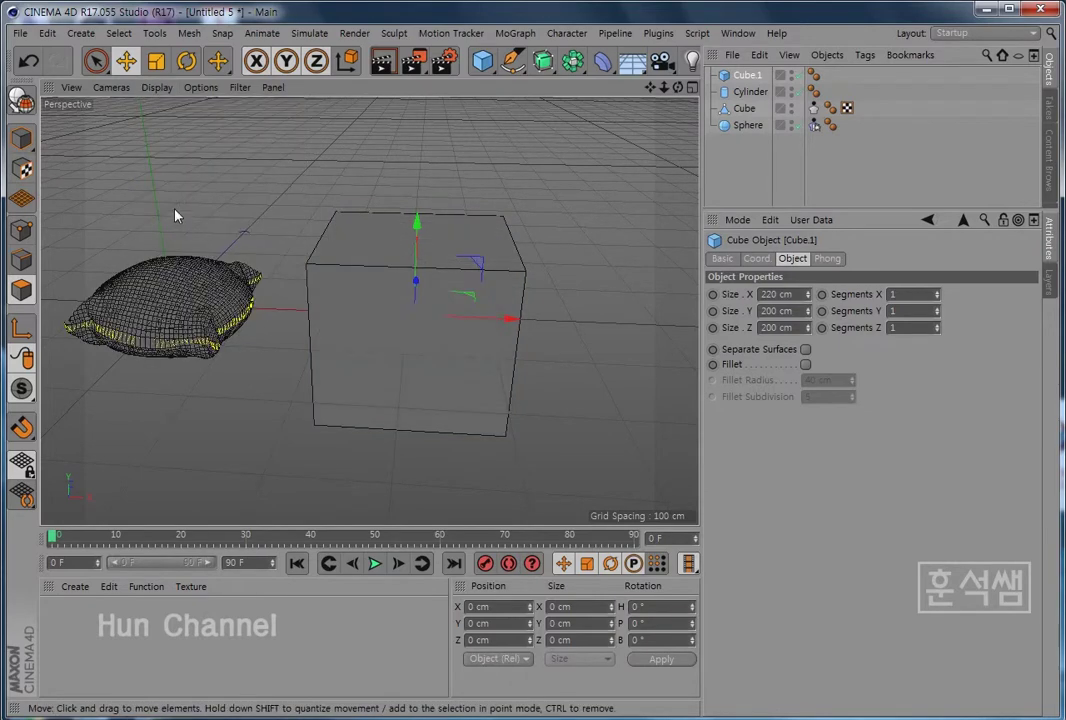
click(158, 88)
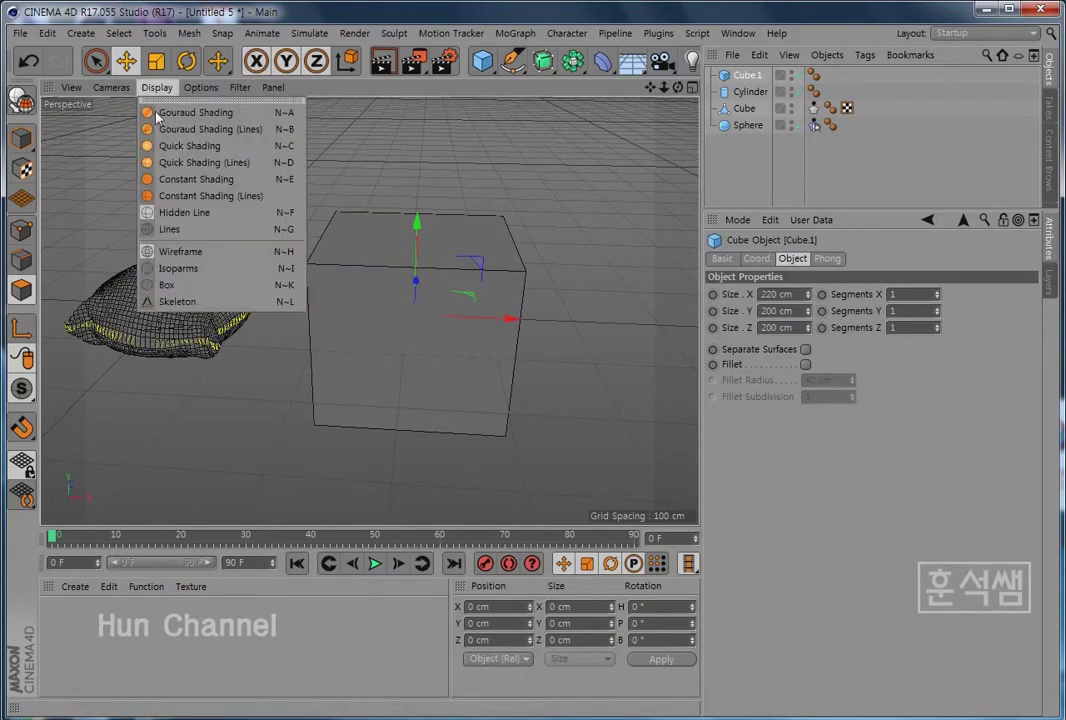
click(169, 230)
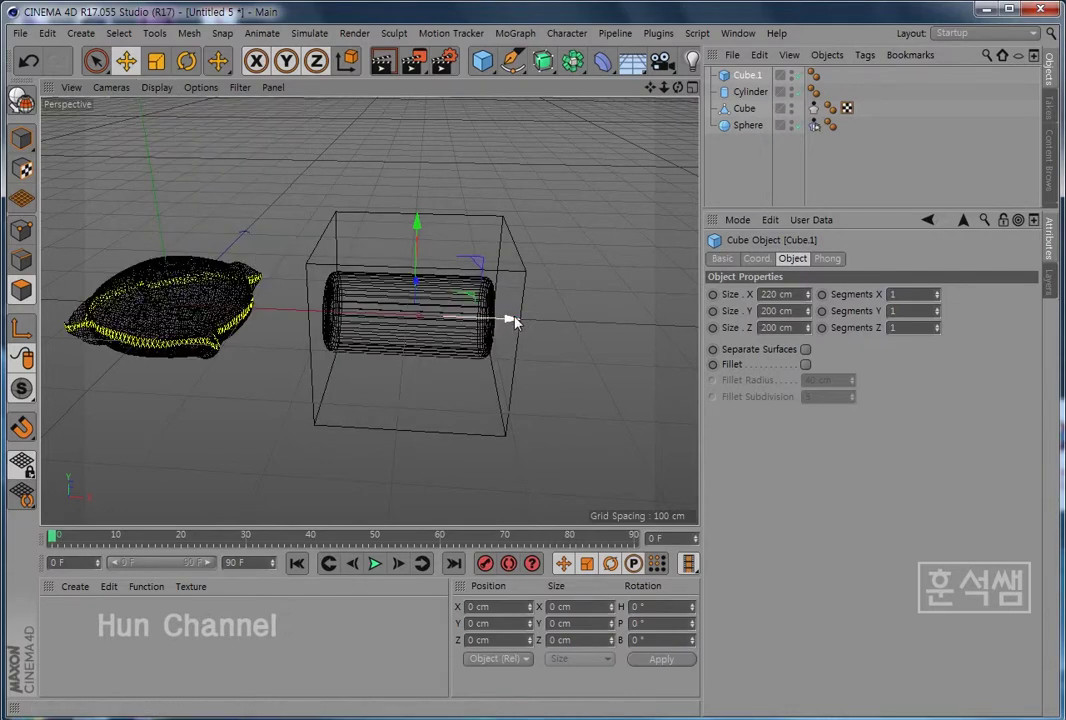
Nudge Cube.1 along X to enclose the cylinder, then return to Gouraud Shading (Lines)
drag(511, 322, 511, 323)
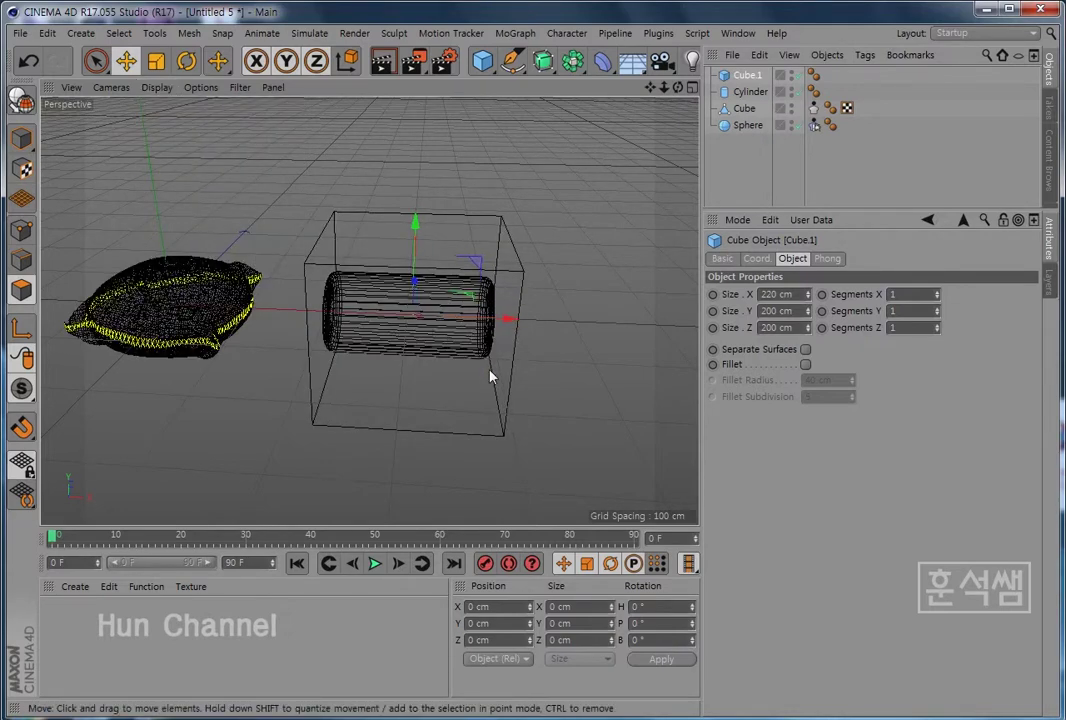
mouse_move(421, 460)
alt+mouse_down()
mouse_move(450, 478)
mouse_move(426, 461)
alt+mouse_up()
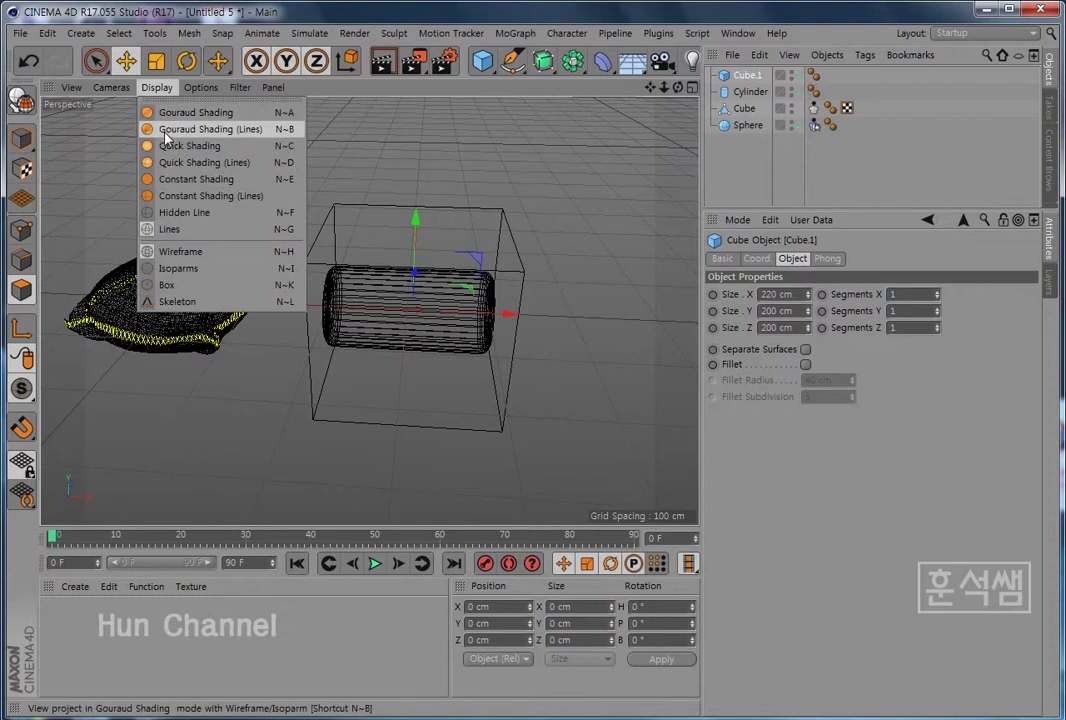
click(166, 137)
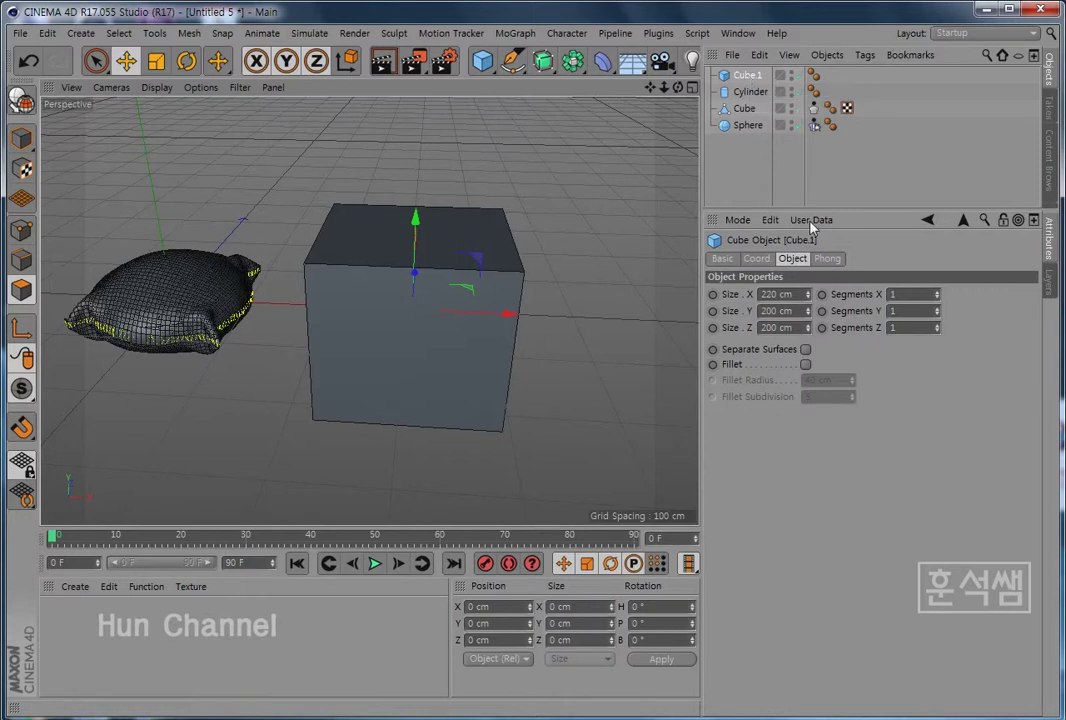
Set Cube.1's Segments X and Z to 40, then make it editable
click(908, 294)
text(40)
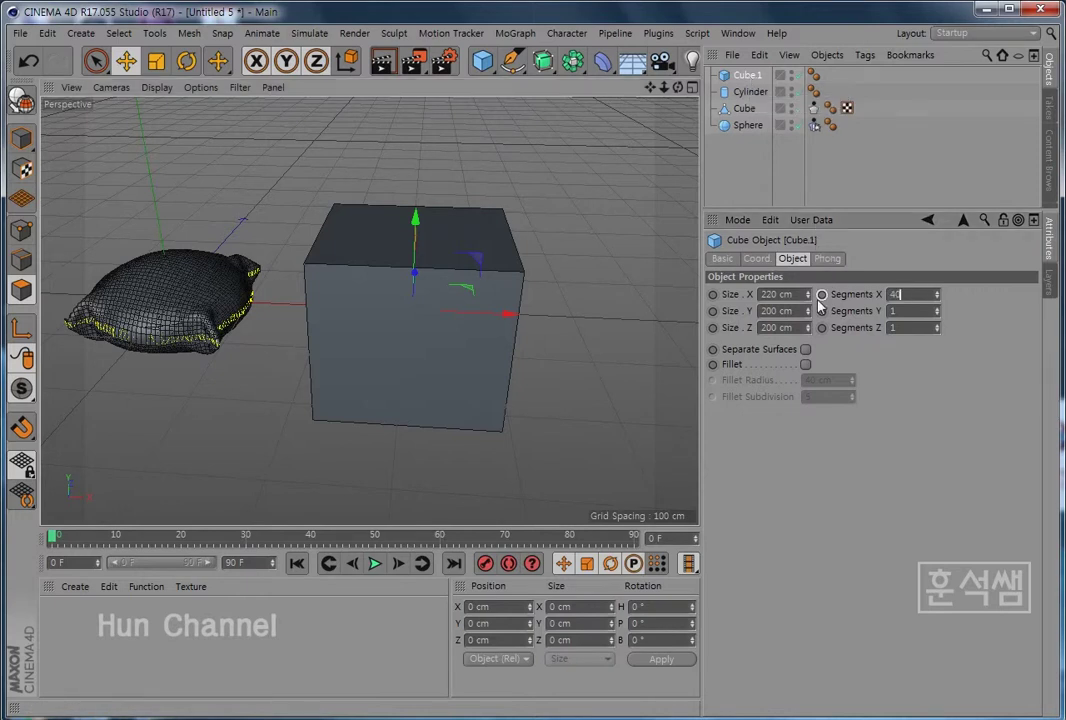
key(Return)
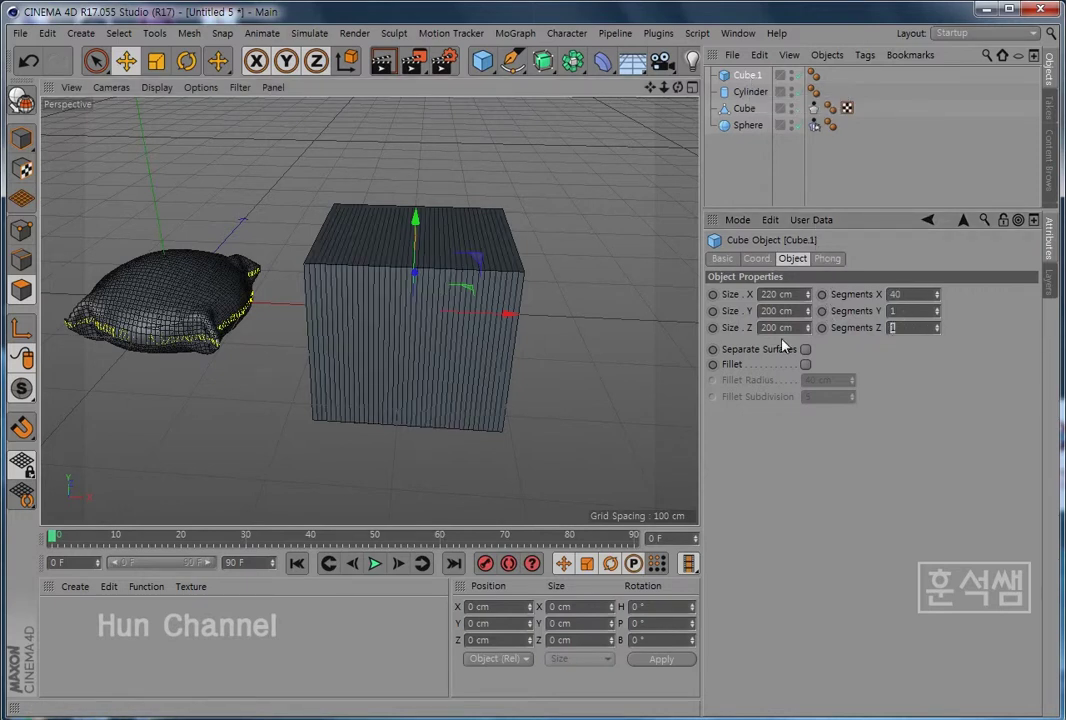
text(40)
key(Return)
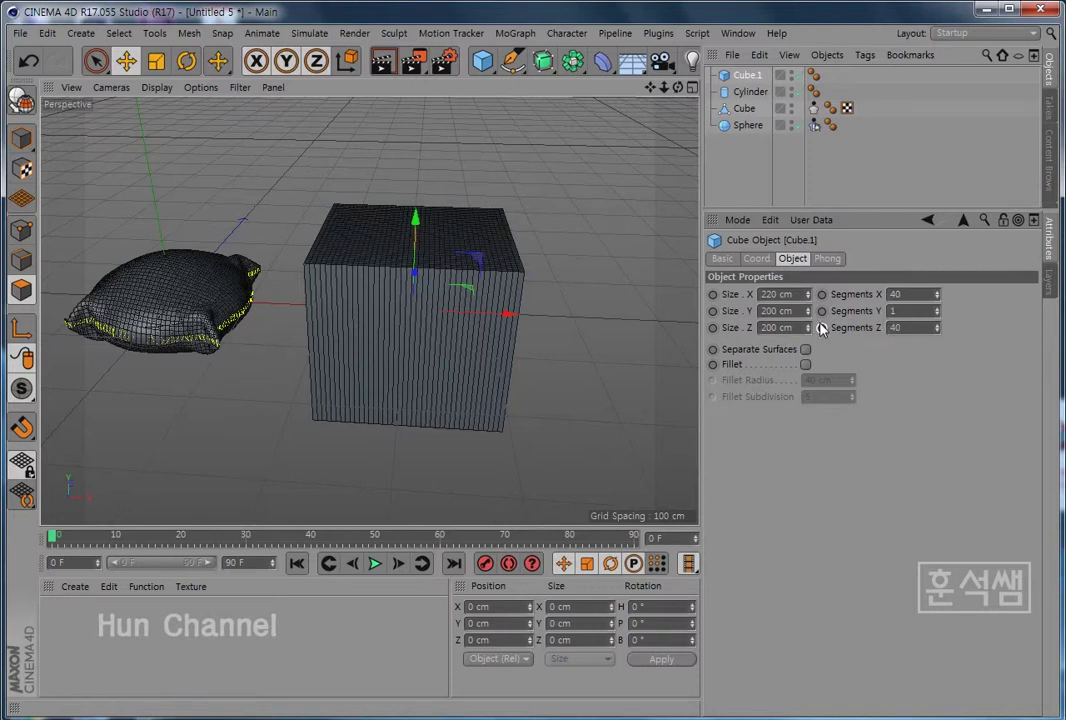
click(22, 100)
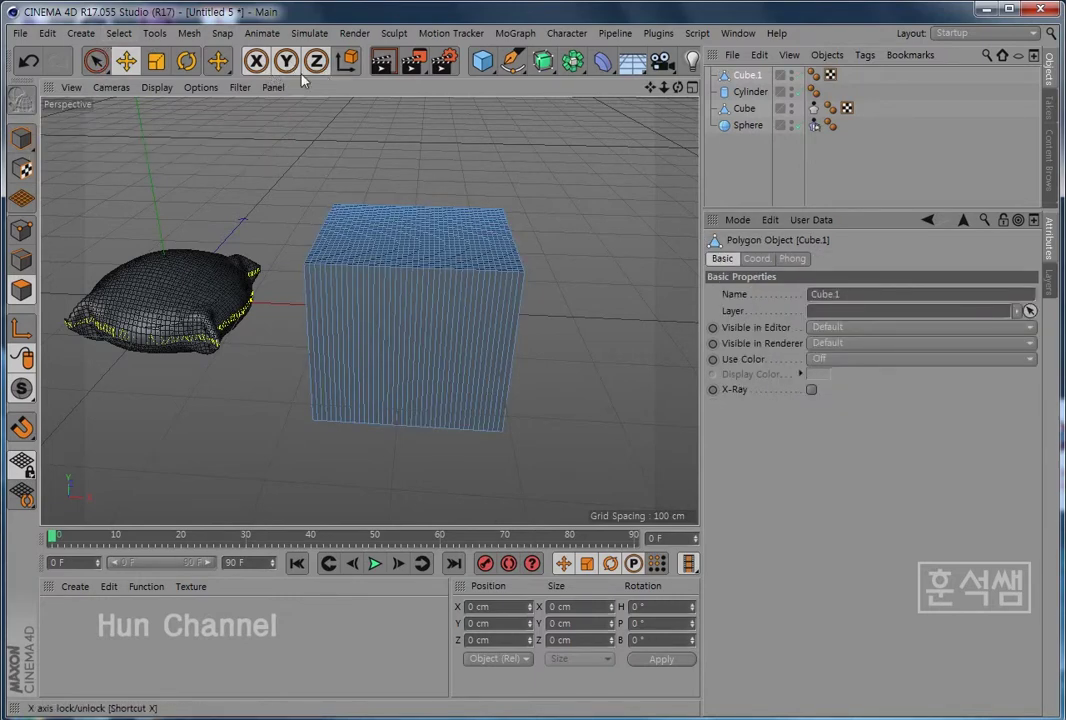
click(228, 71)
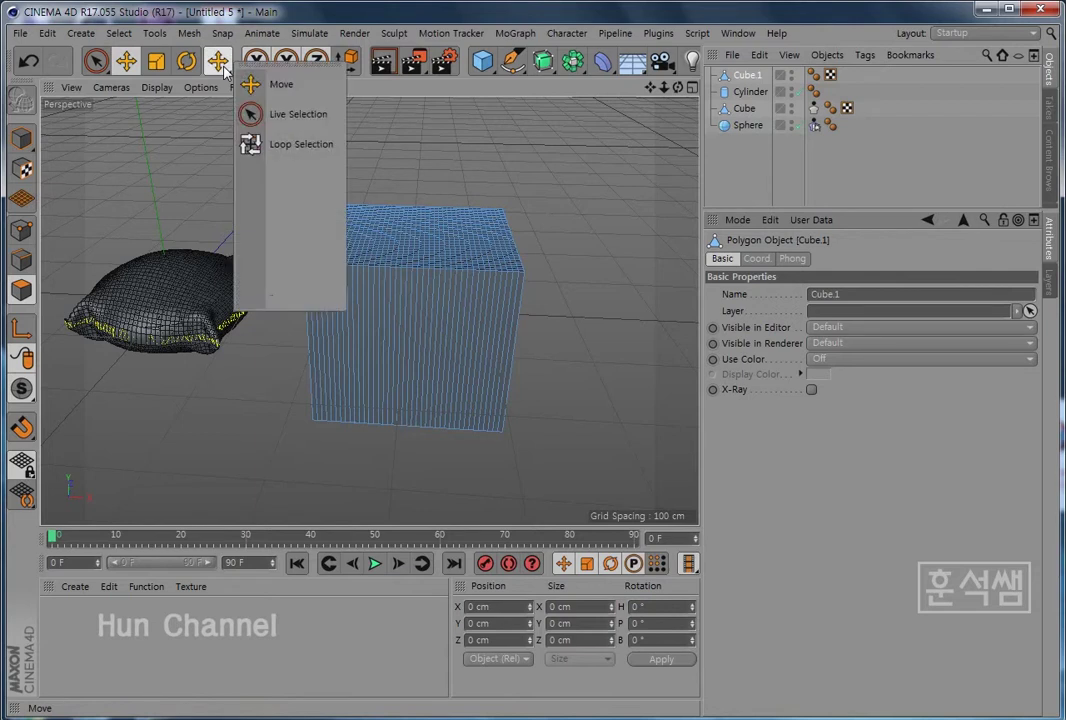
Loop-select the side polygons of Cube.1 and give it a Cloth tag
click(297, 146)
click(421, 369)
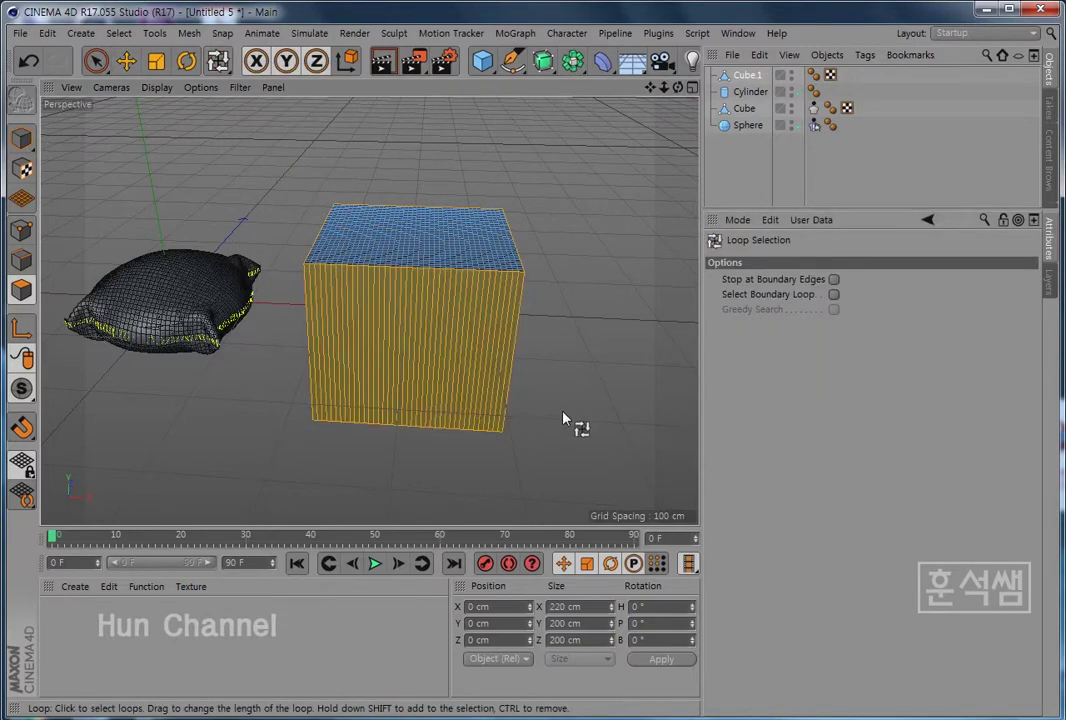
mouse_move(565, 420)
alt+mouse_down()
mouse_move(435, 414)
mouse_move(500, 428)
alt+mouse_up()
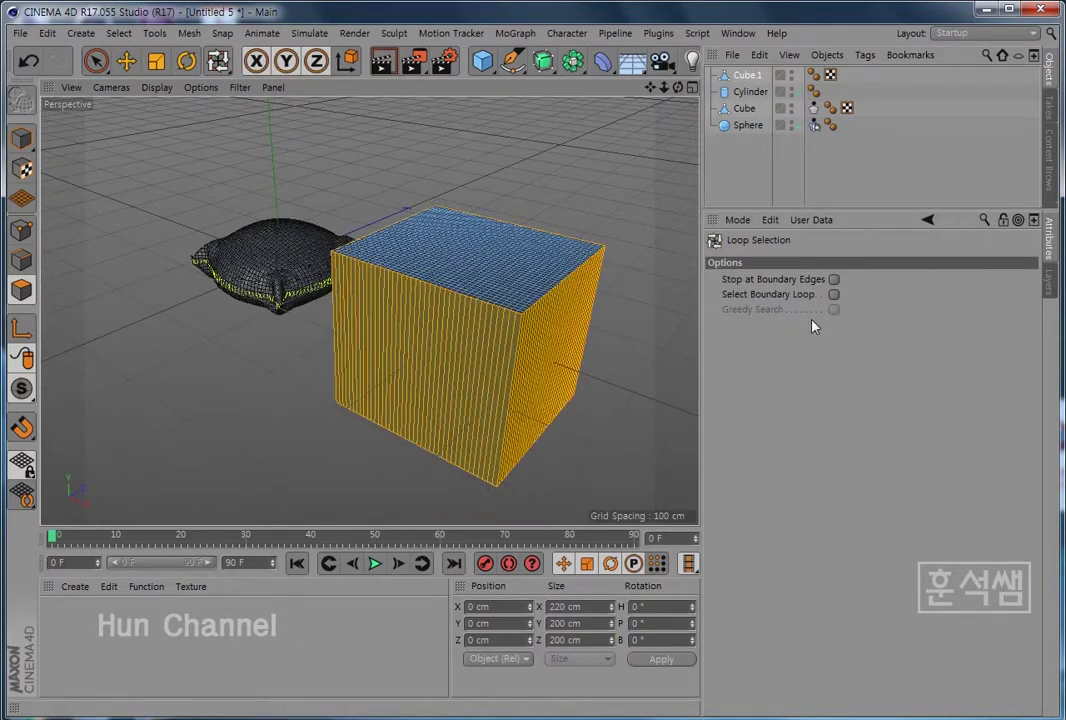
right_click(762, 78)
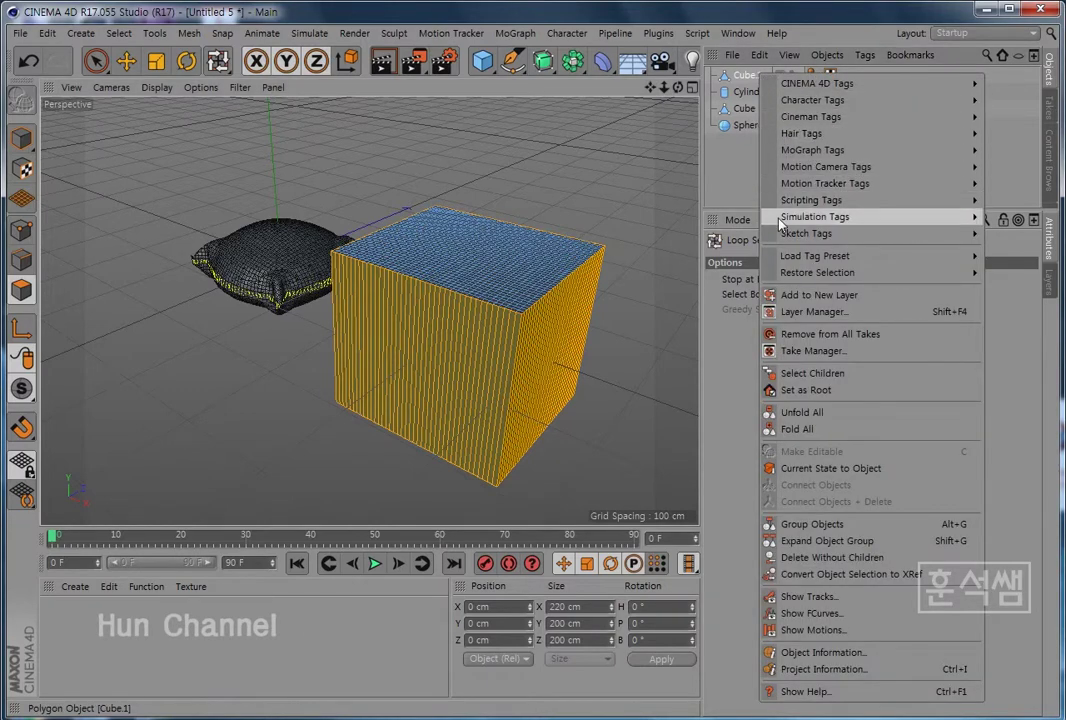
mouse_move(815, 217)
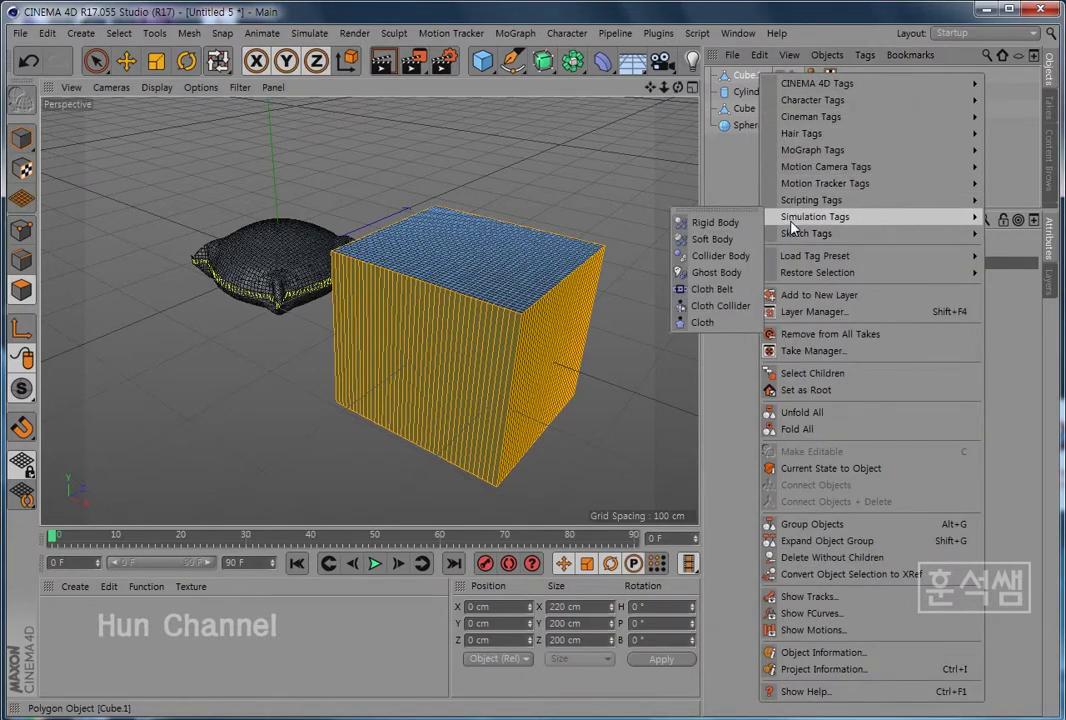
click(703, 322)
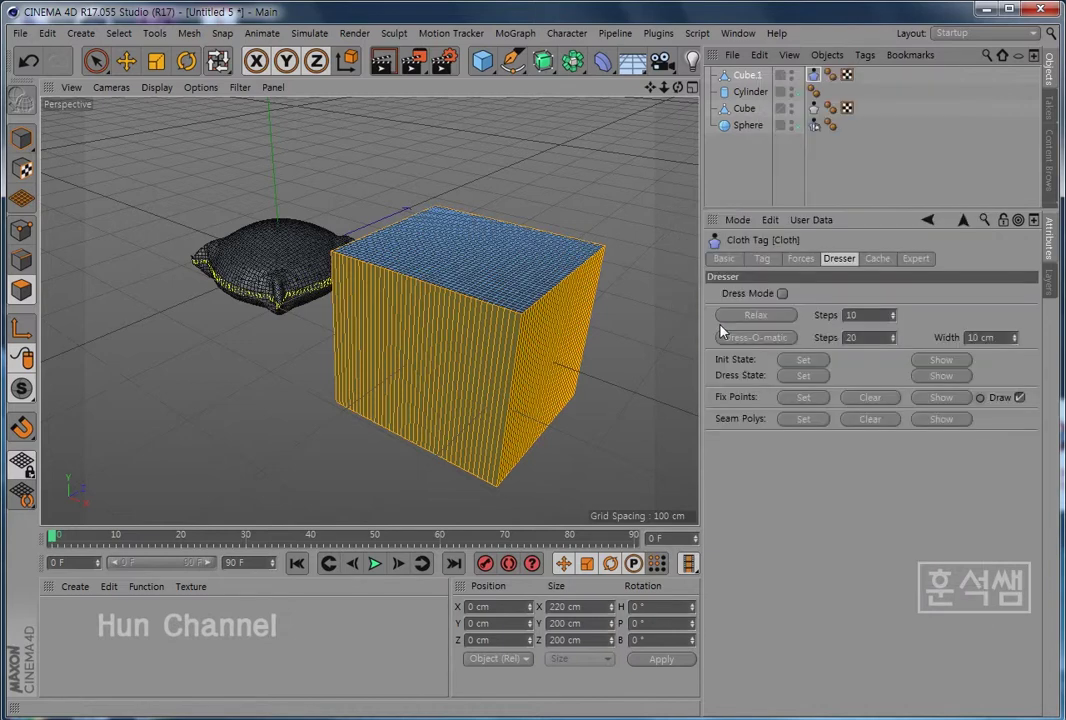
click(748, 92)
Add a Cloth Collider tag to the Cylinder and open Cube.1's Cloth tag Dresser settings
right_click(748, 95)
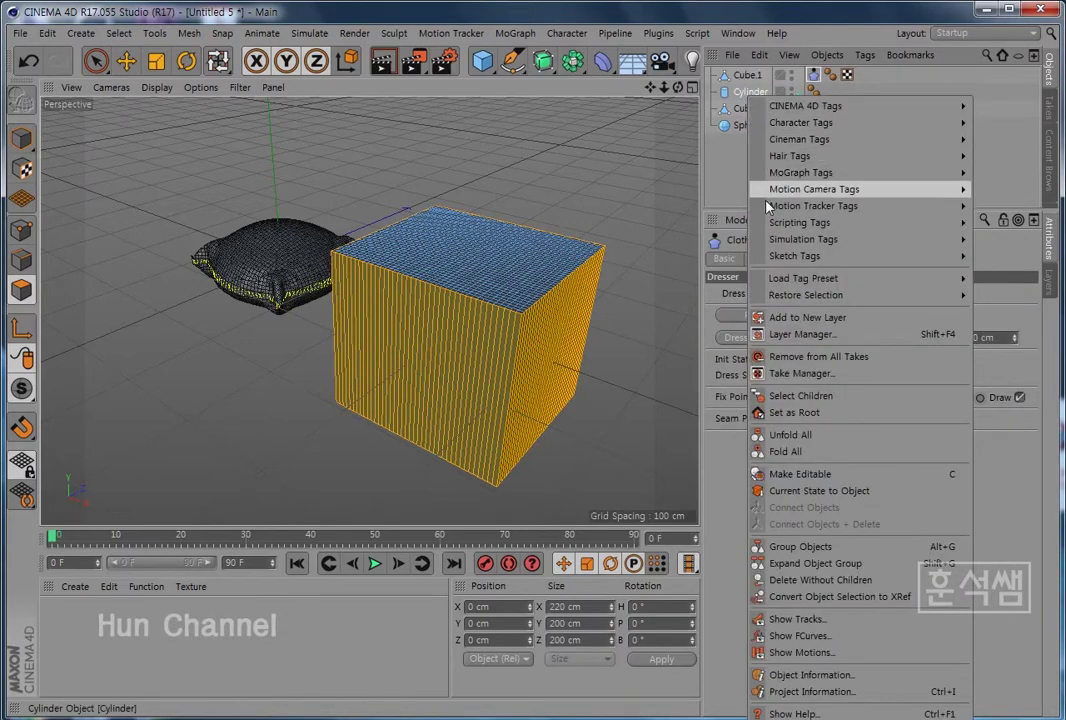
mouse_move(803, 239)
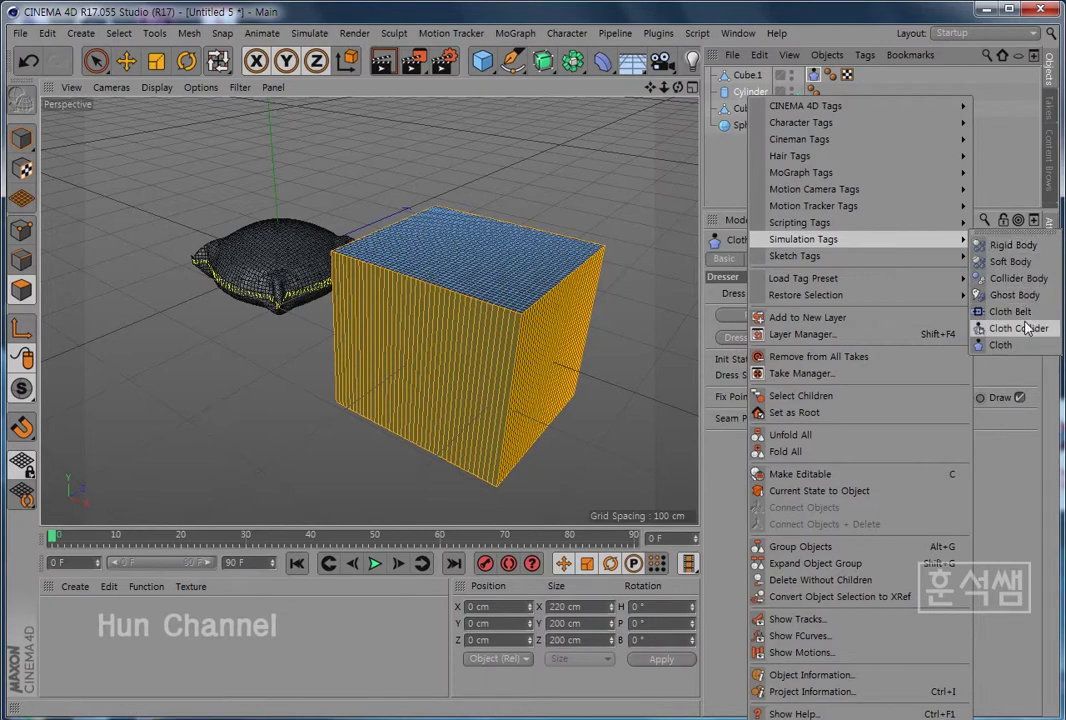
click(1018, 328)
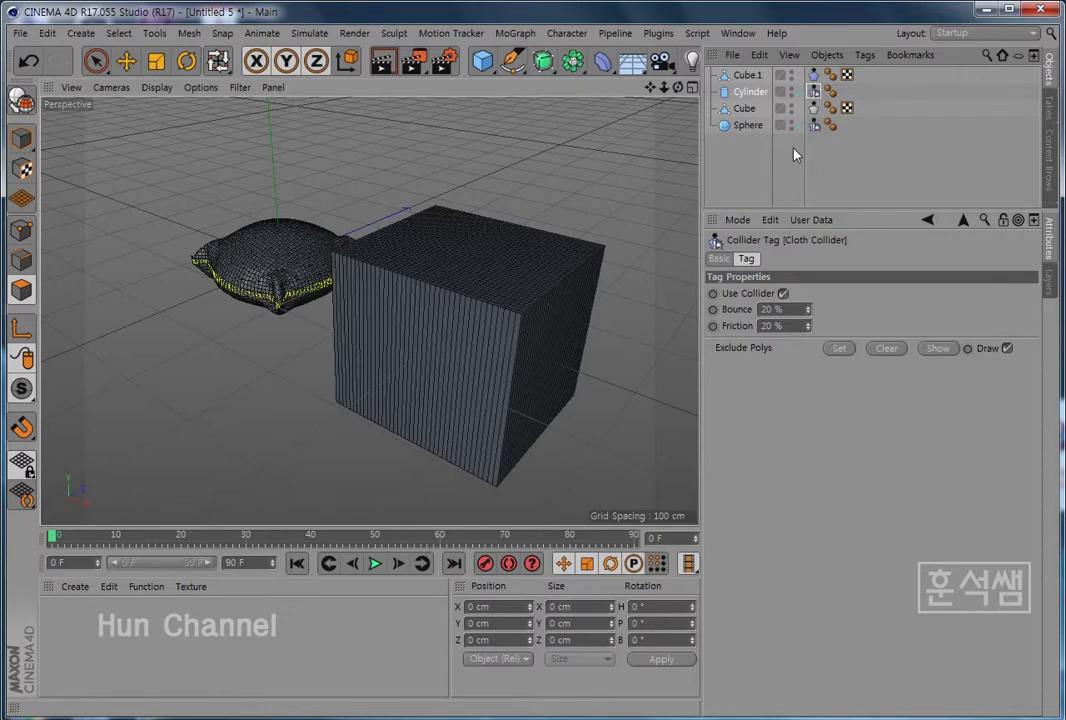
click(747, 75)
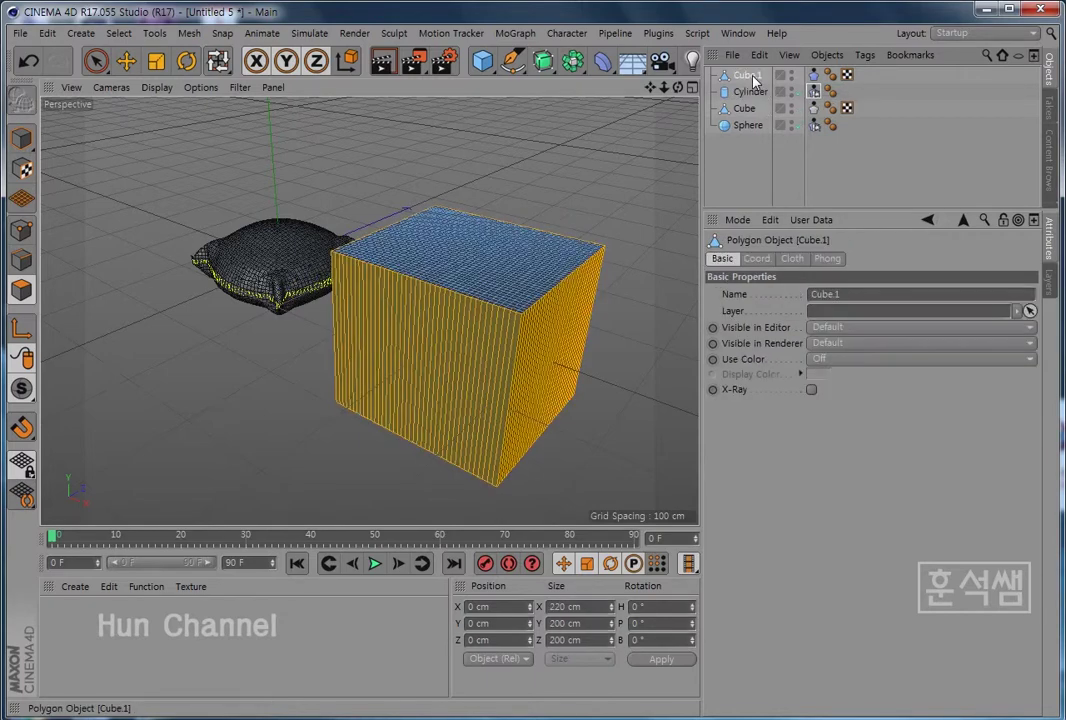
click(815, 77)
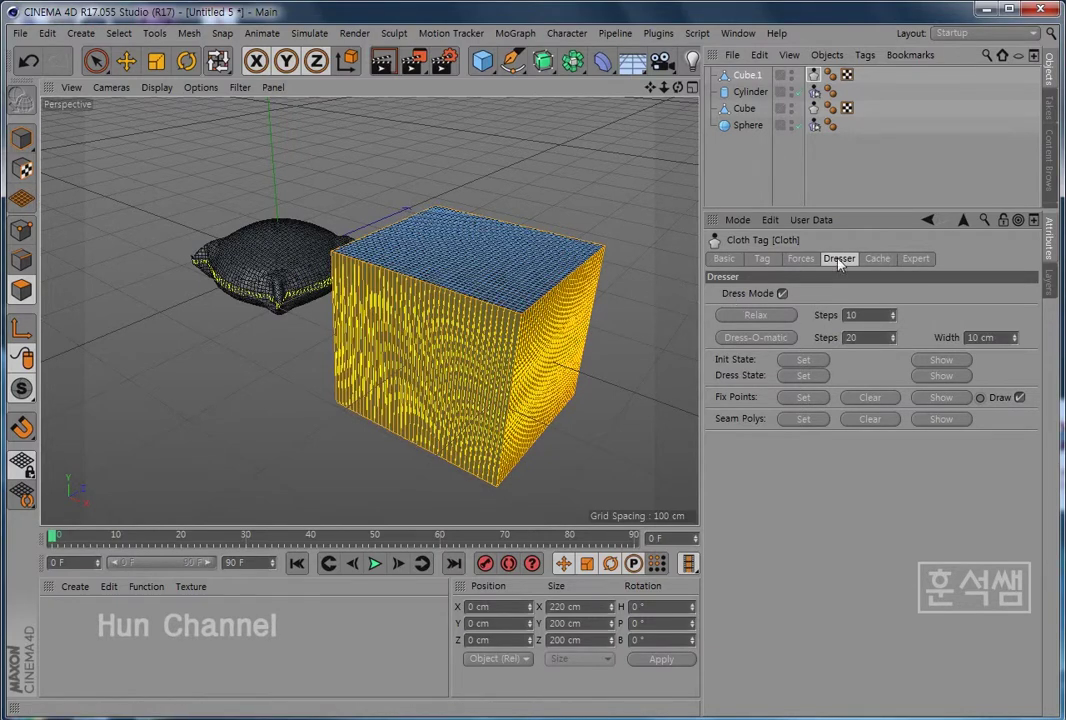
Run Dress-O-matic on Cube.1 and view the puffed cushion from the front
click(770, 343)
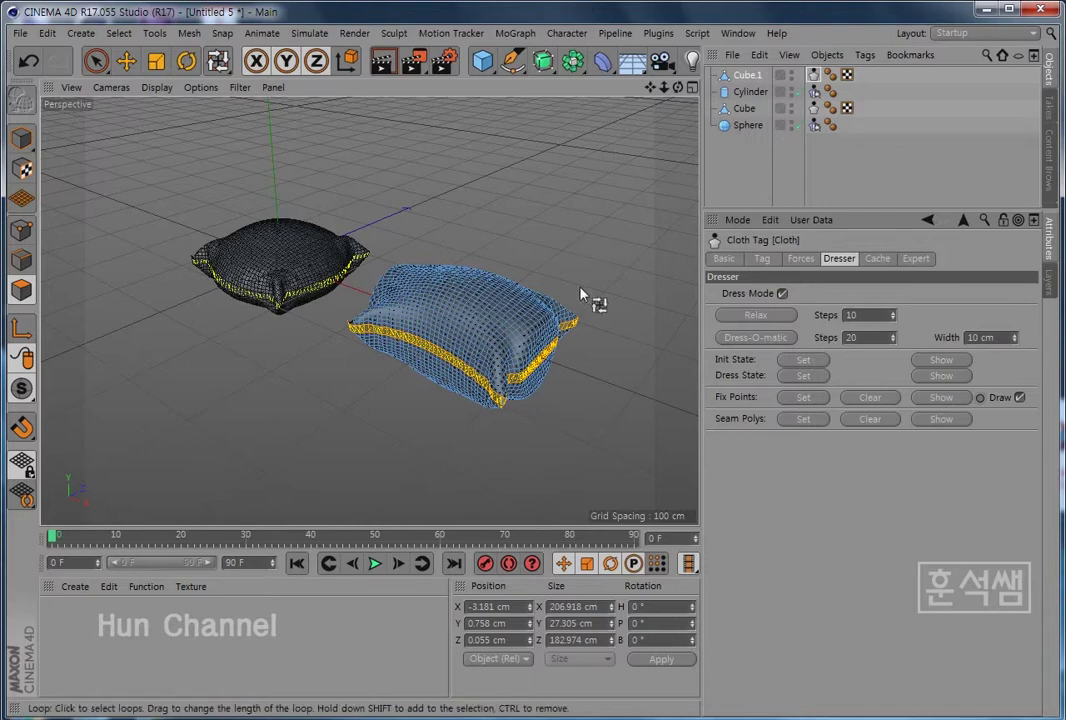
click(126, 61)
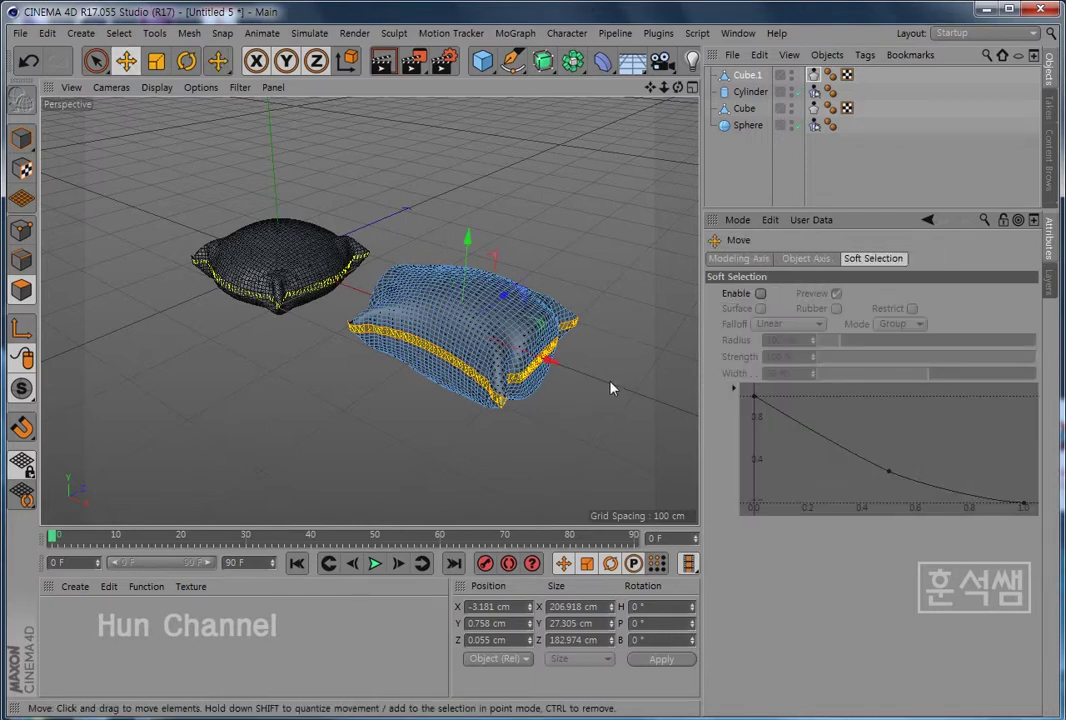
mouse_move(600, 408)
alt+mouse_down()
mouse_move(463, 310)
mouse_move(592, 381)
mouse_move(612, 452)
mouse_move(595, 423)
alt+mouse_up()
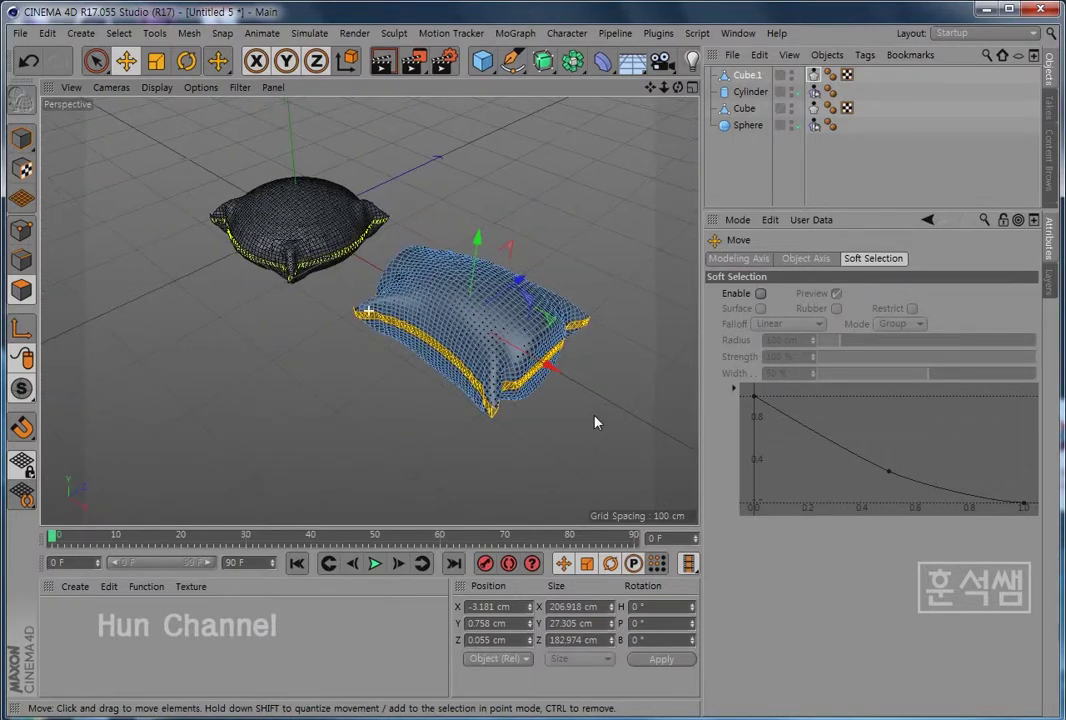
click(814, 75)
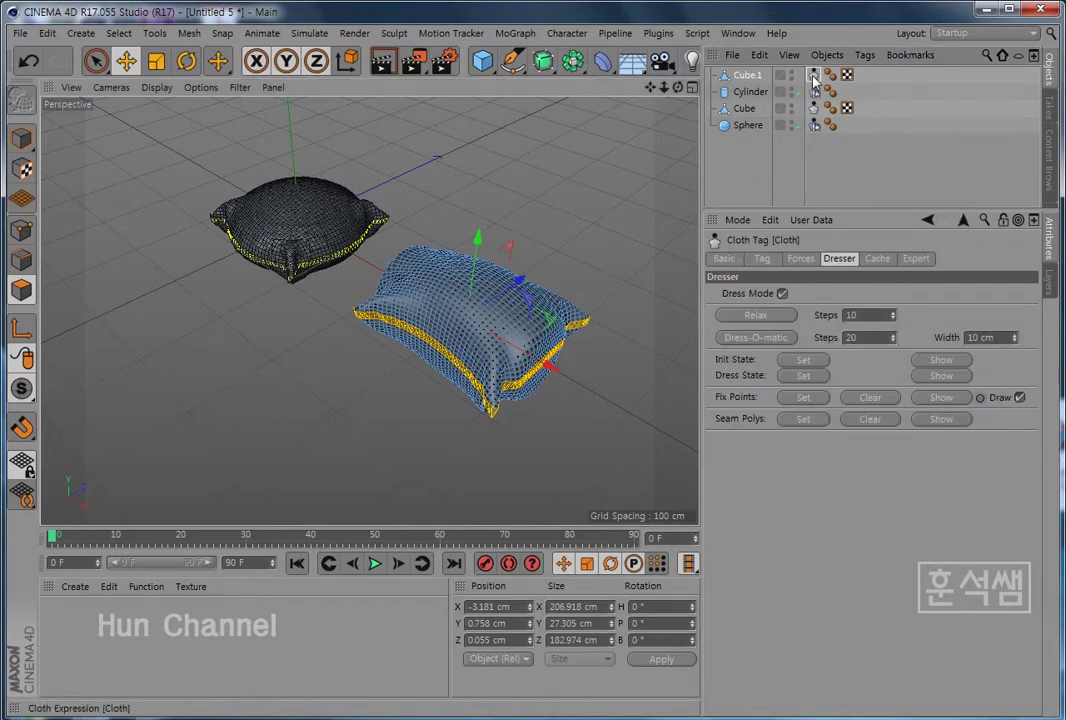
Raise Dress-O-matic Steps to 40 and re-dress Cube.1 into a fuller bolster cushion
click(751, 339)
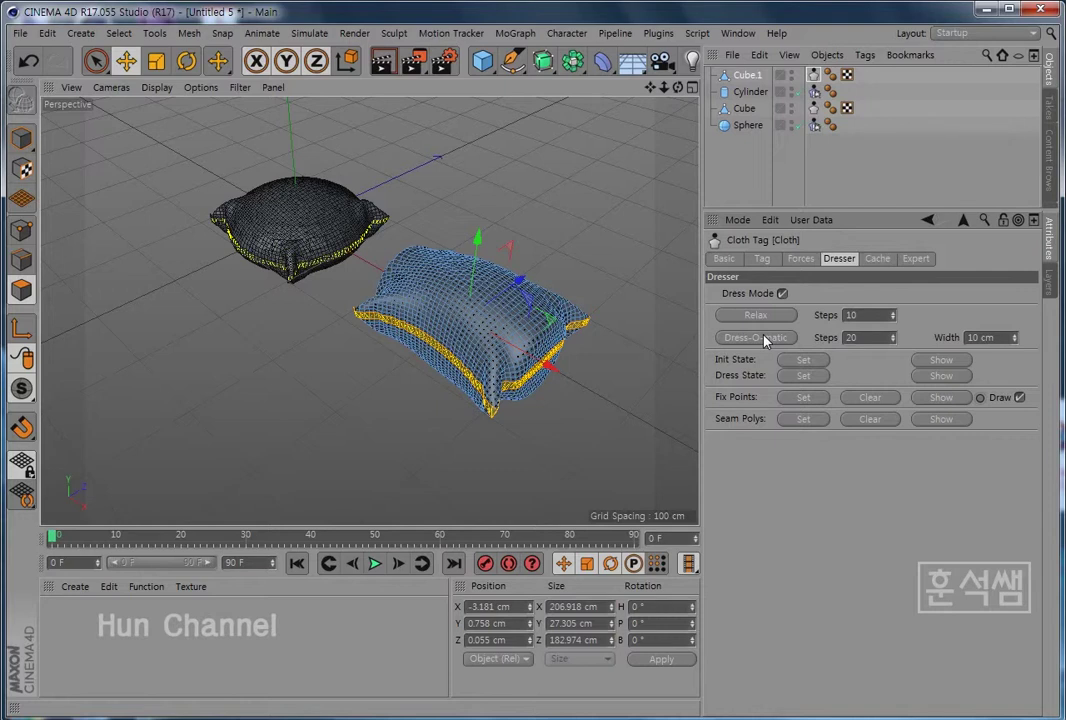
click(865, 339)
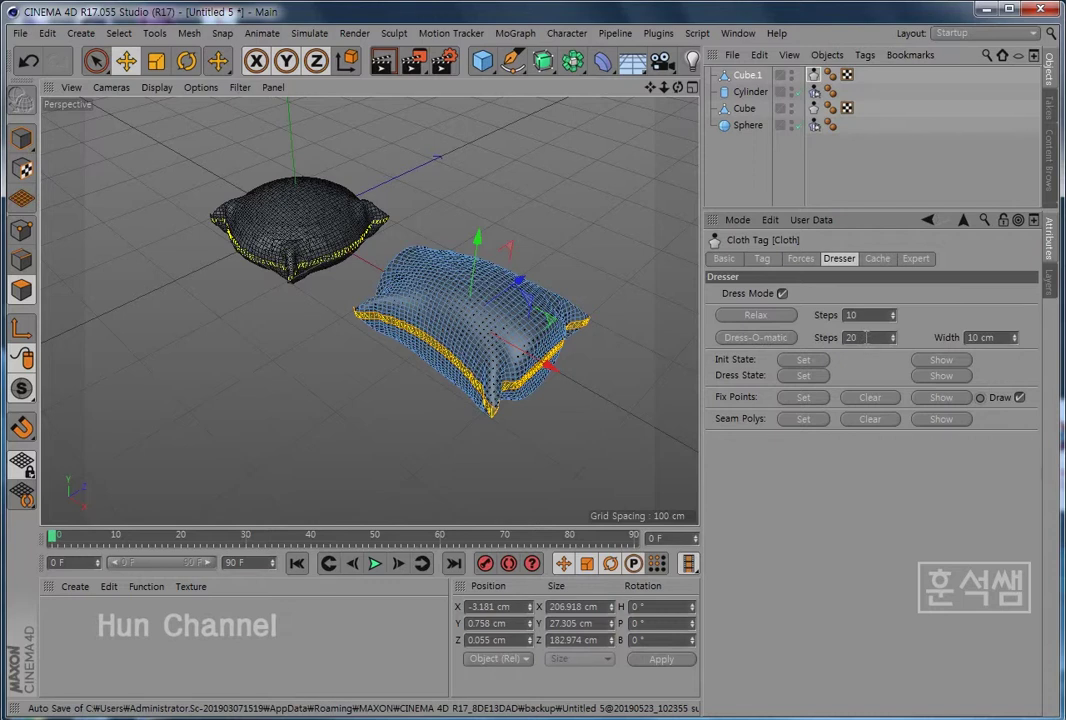
text(40)
click(759, 340)
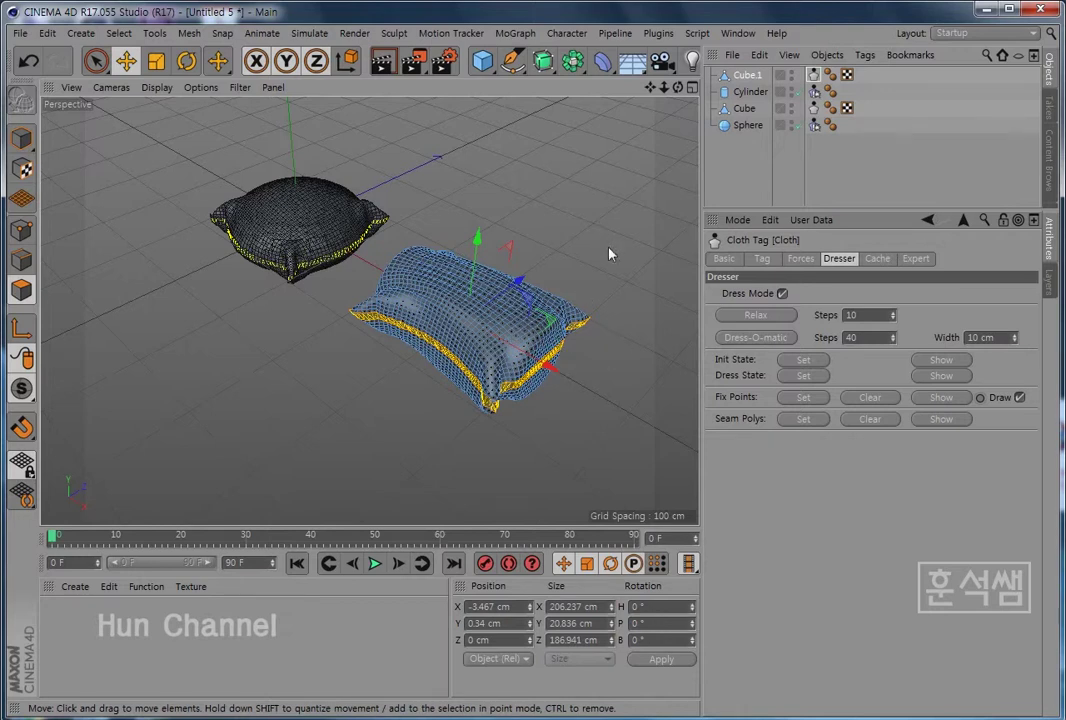
scroll(425, 368, up, 2)
scroll(425, 360, up, 2)
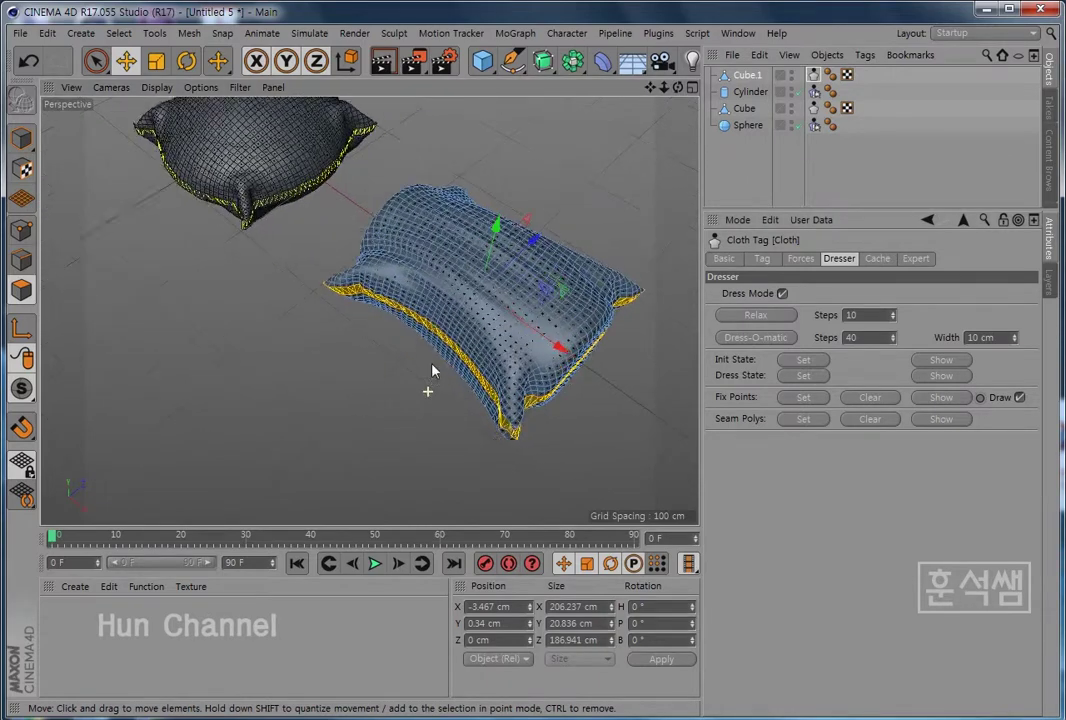
scroll(433, 366, up, 2)
scroll(435, 350, up, 2)
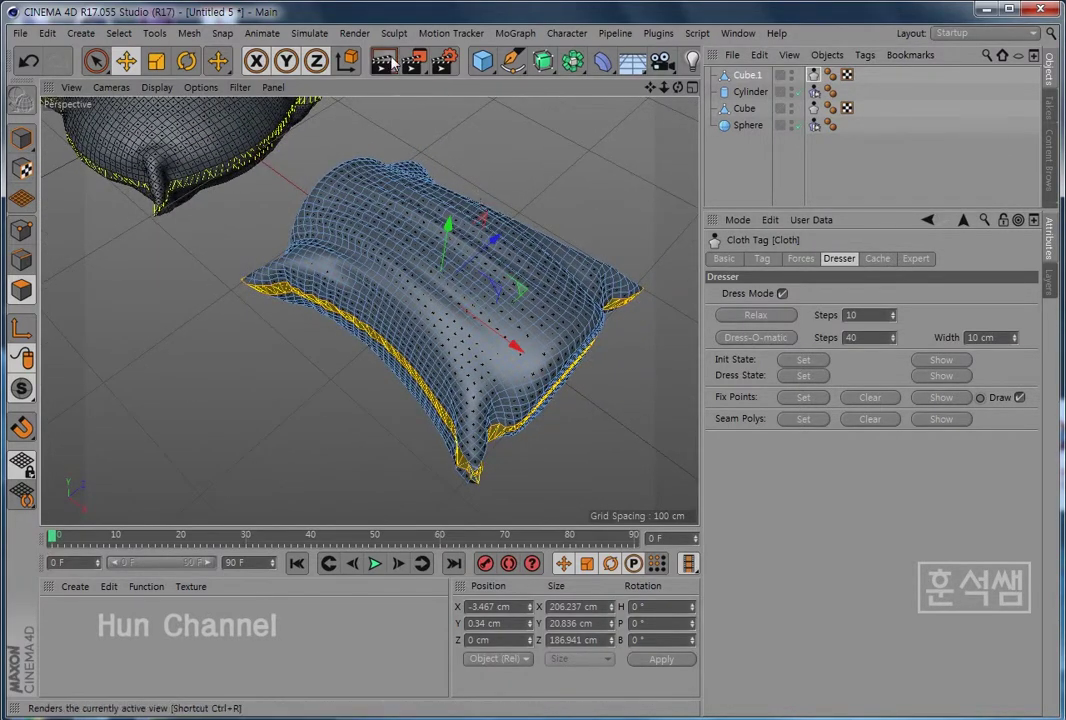
click(385, 62)
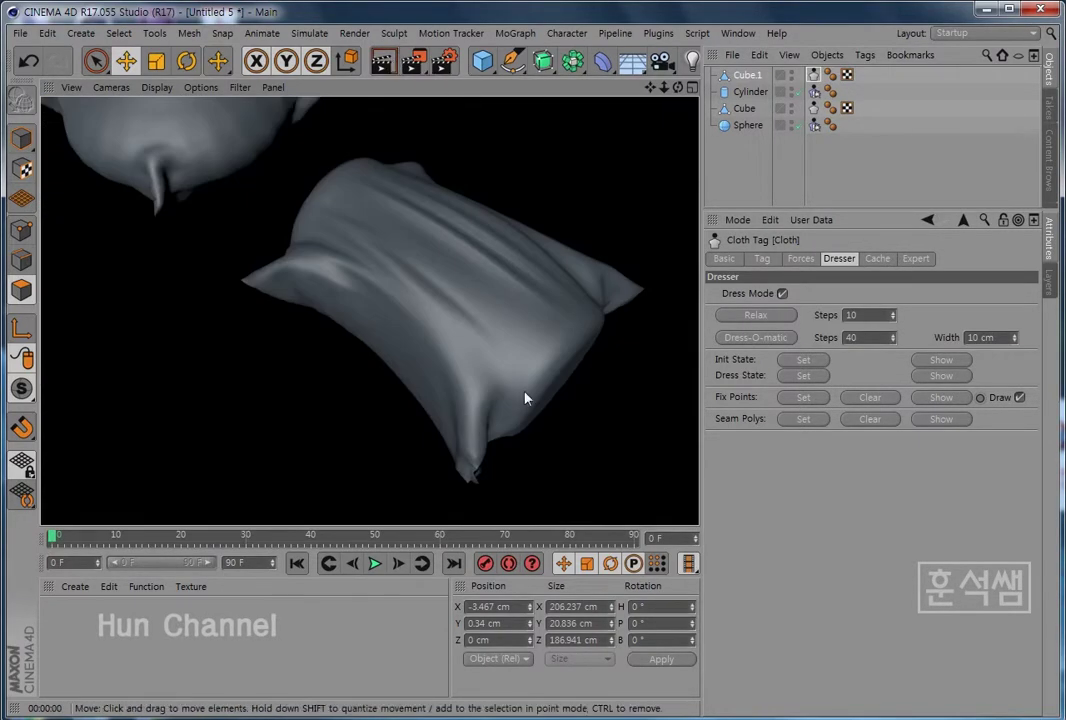
mouse_move(328, 360)
alt+mouse_down()
mouse_move(519, 205)
mouse_move(593, 214)
mouse_move(598, 235)
mouse_move(435, 312)
mouse_move(269, 316)
alt+mouse_up()
click(386, 61)
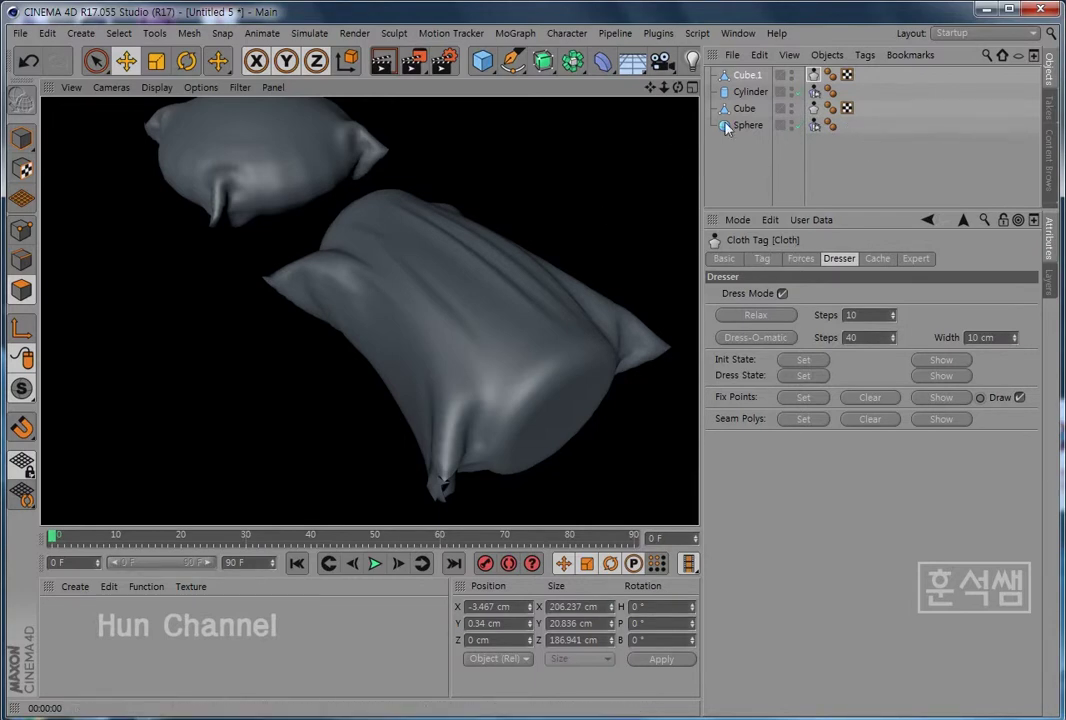
mouse_move(305, 385)
alt+mouse_down()
mouse_move(273, 380)
mouse_move(280, 373)
mouse_move(269, 387)
mouse_move(333, 433)
mouse_move(333, 445)
mouse_move(352, 441)
alt+mouse_up()
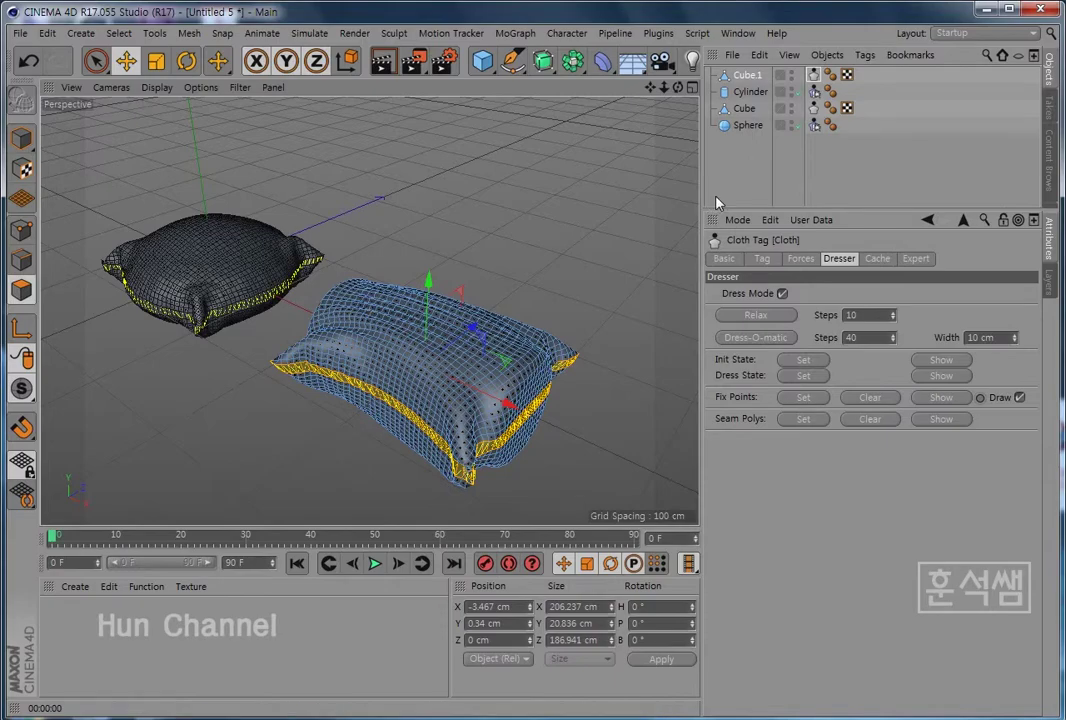